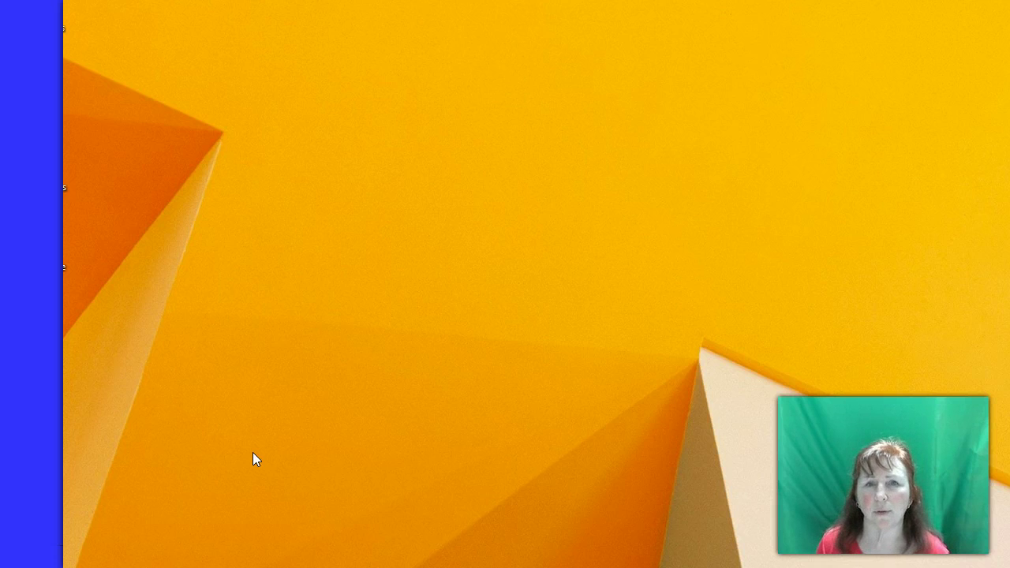
Open Excel and create a blank workbook
{"action": "left_click", "coordinate": [288, 500]}
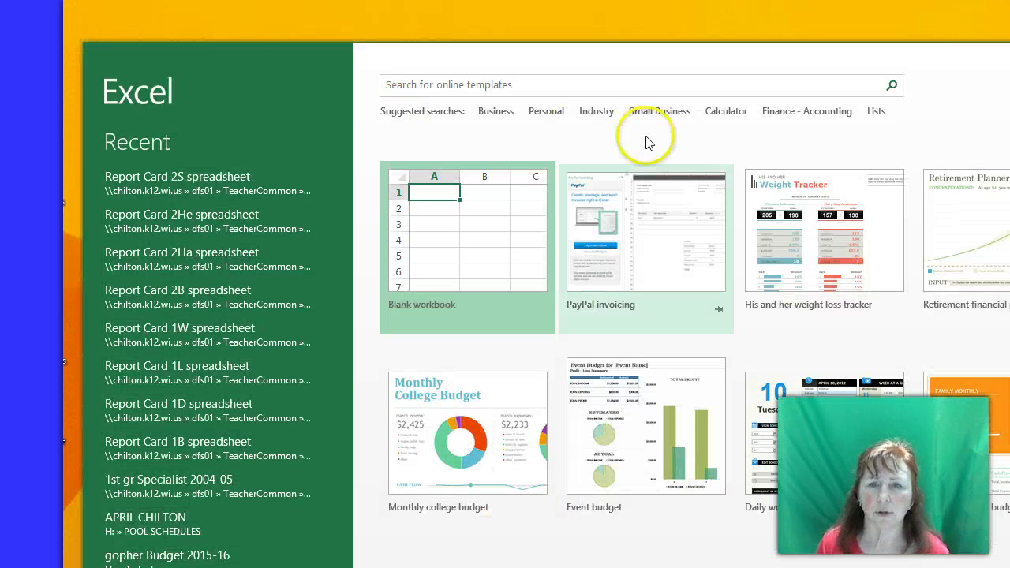
{"action": "left_click", "coordinate": [464, 248]}
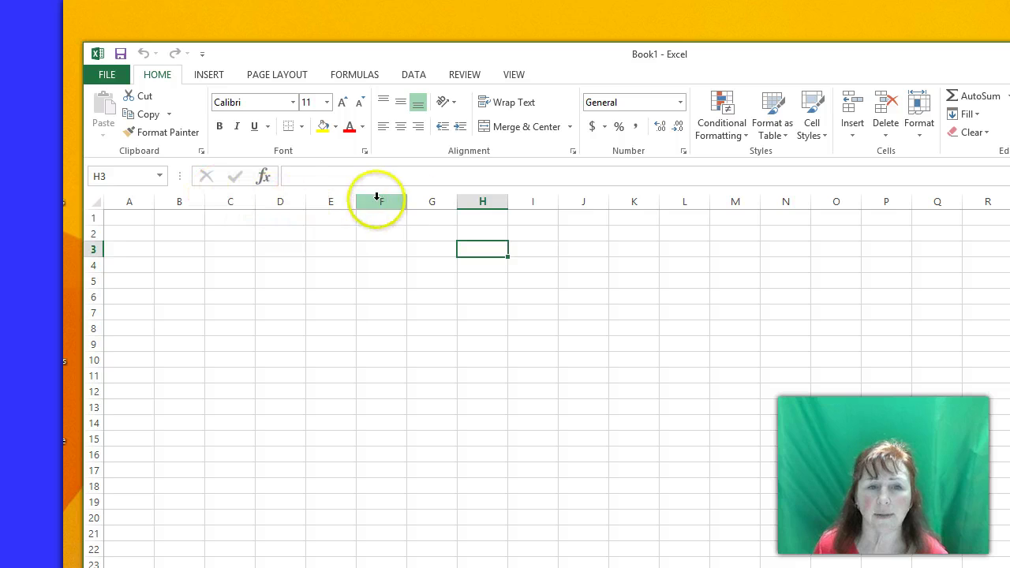
Select the whole of column J and the whole of row 3, going back to a single cell after each
{"action": "left_click", "coordinate": [581, 201]}
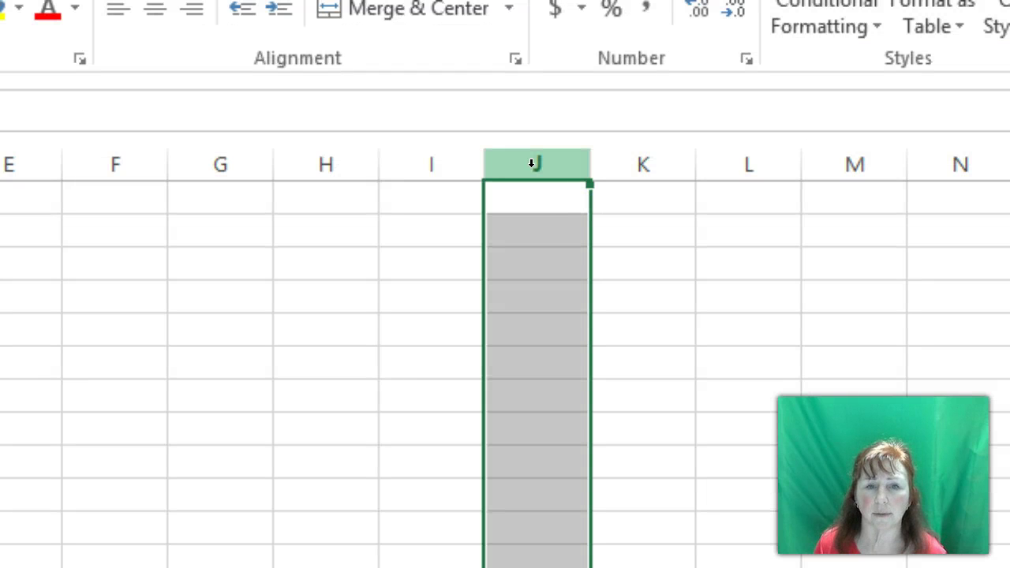
{"action": "left_click", "coordinate": [536, 266]}
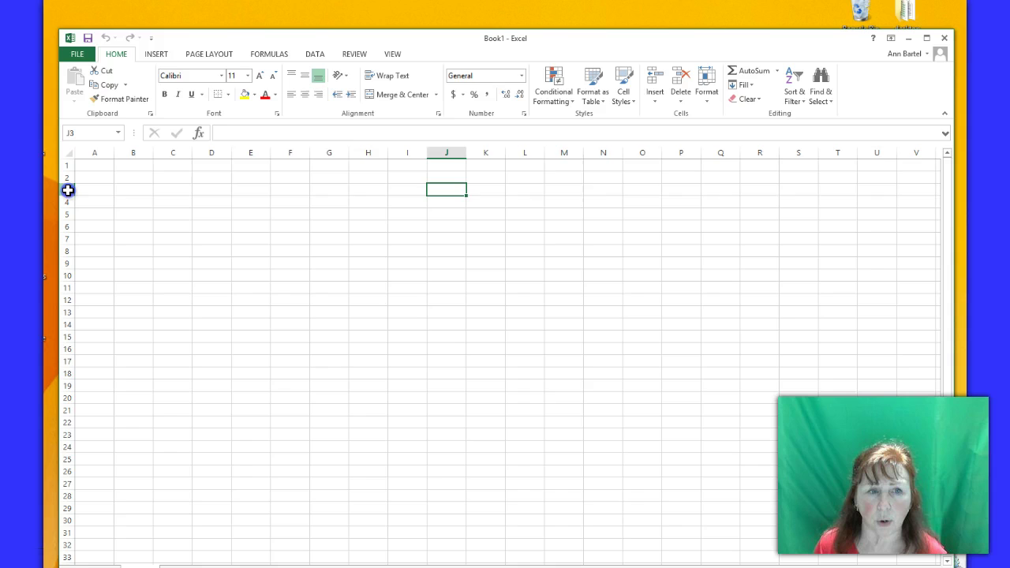
{"action": "left_click", "coordinate": [91, 192]}
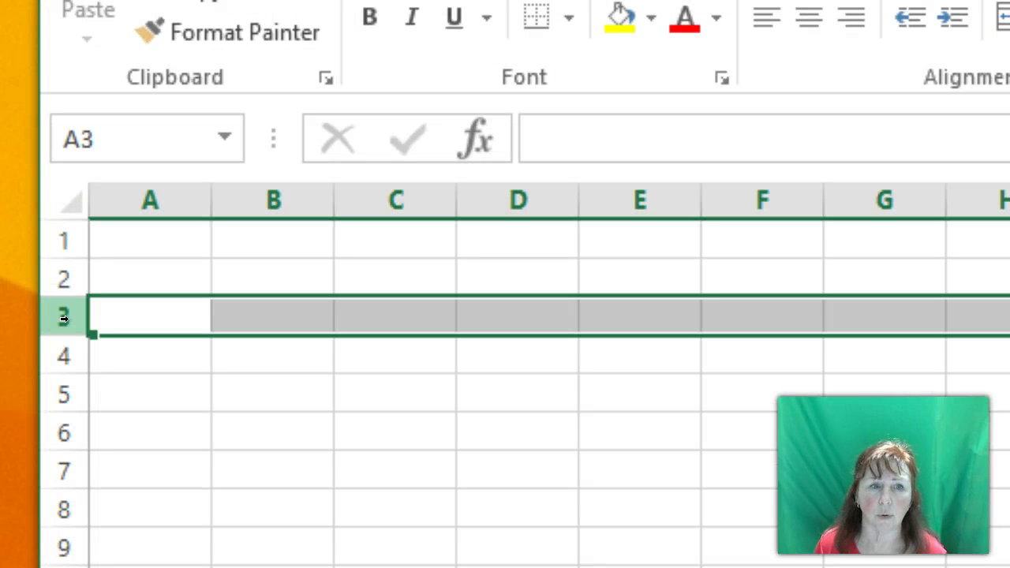
{"action": "left_click", "coordinate": [151, 352]}
{"action": "left_click", "coordinate": [155, 316]}
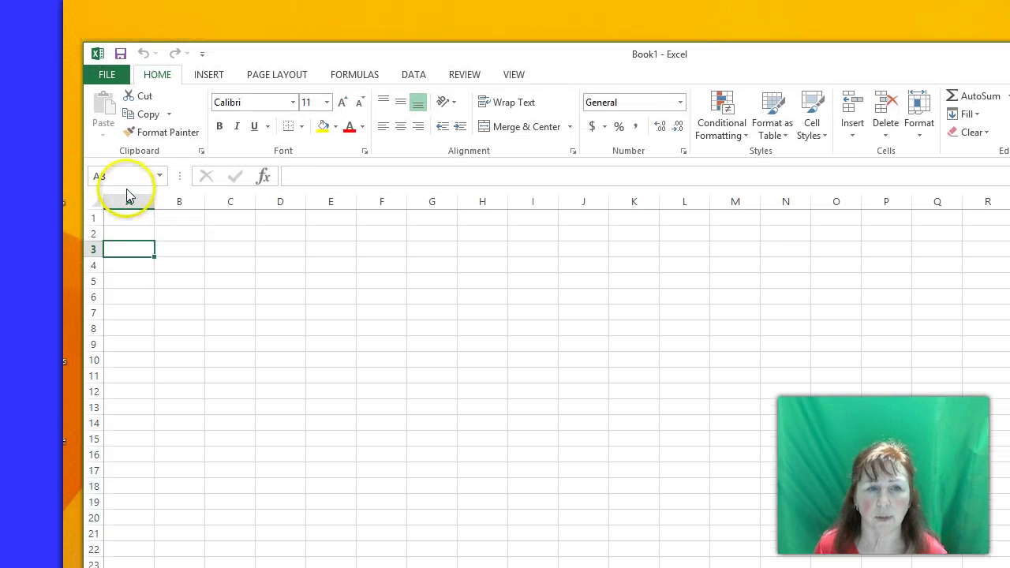
Select entire column A, entire column F and entire row 5 one after another
{"action": "left_click", "coordinate": [150, 201]}
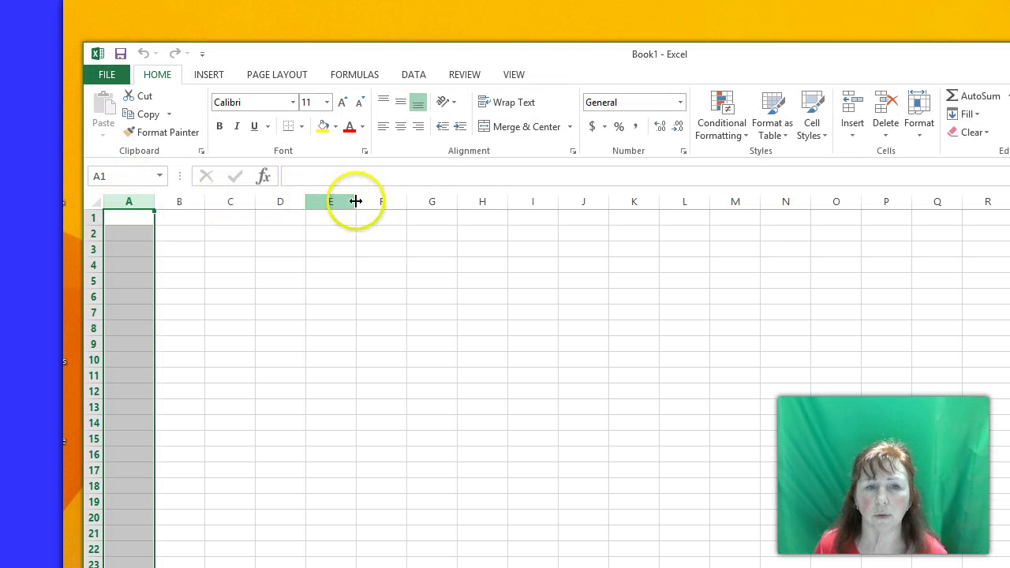
{"action": "left_click", "coordinate": [384, 201]}
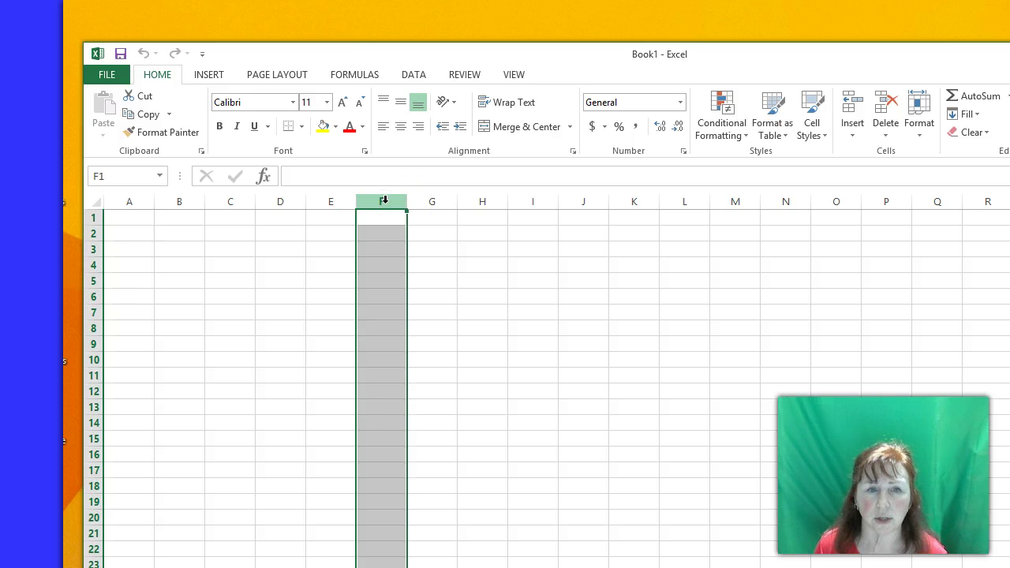
{"action": "left_click", "coordinate": [93, 281]}
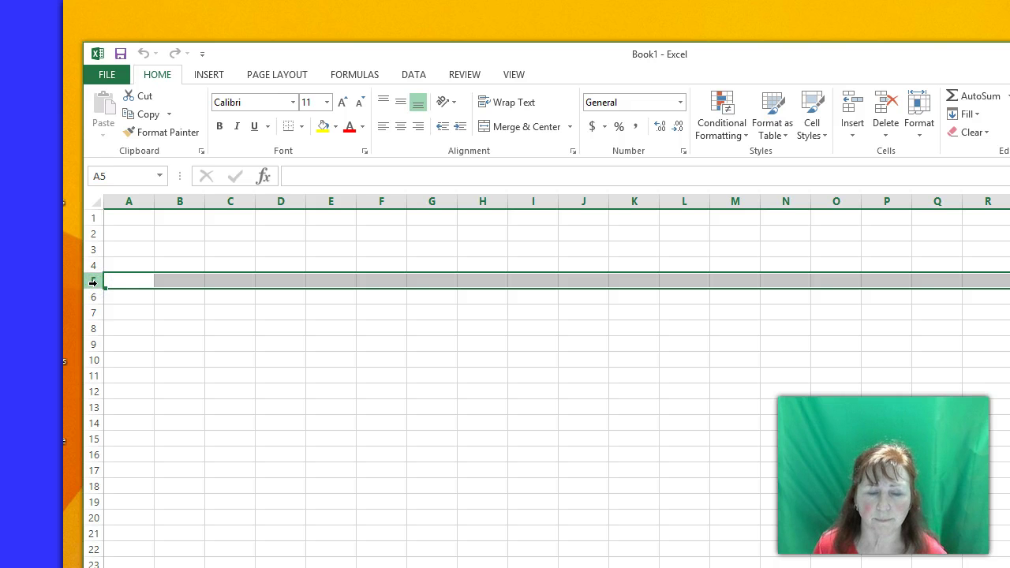
Select the individual cells B3, C7, D3 and D2 in turn, checking the cell address shown for each
{"action": "left_click", "coordinate": [184, 250]}
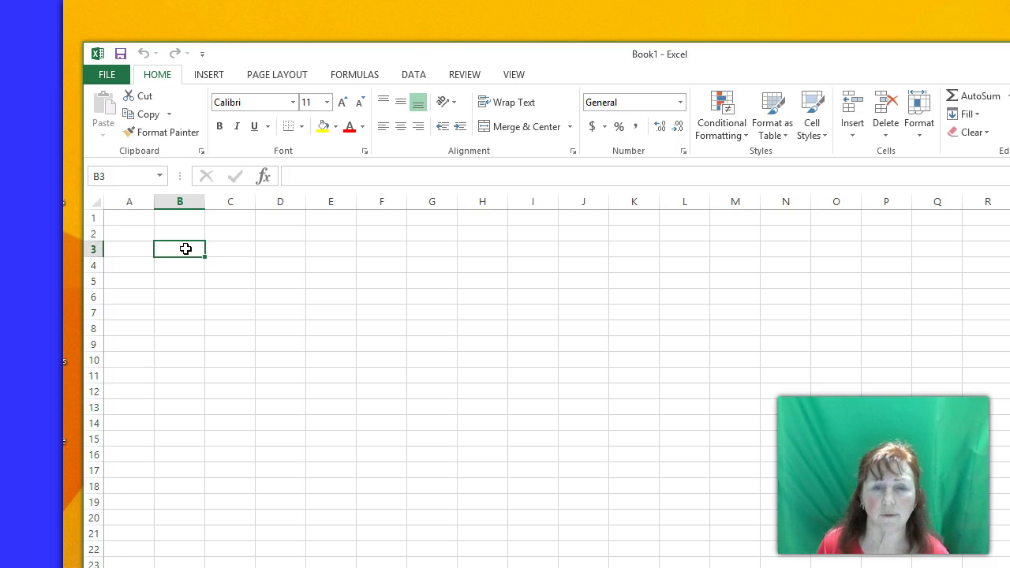
{"action": "left_click", "coordinate": [185, 249]}
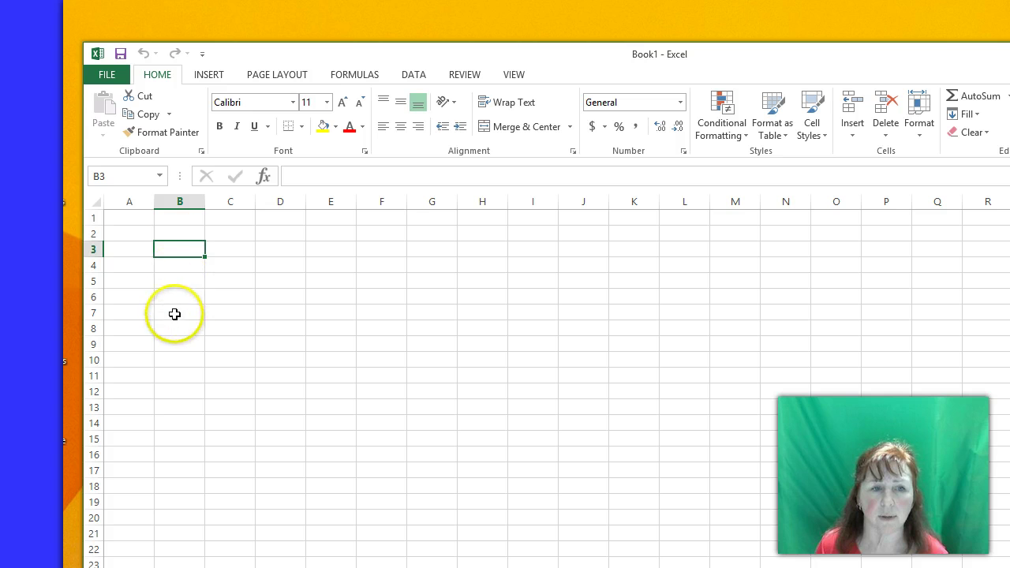
{"action": "left_click", "coordinate": [218, 309]}
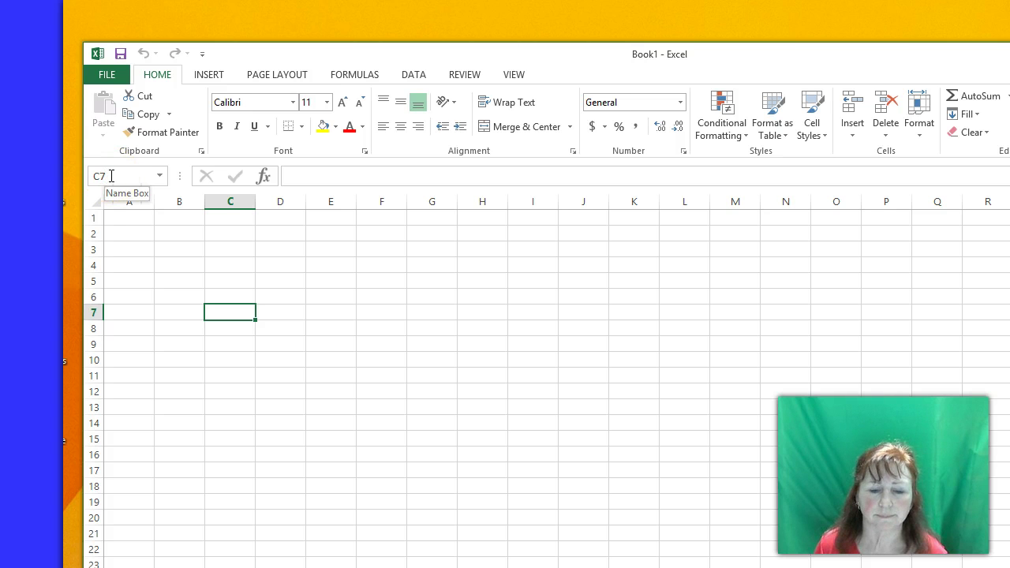
{"action": "left_click", "coordinate": [278, 245]}
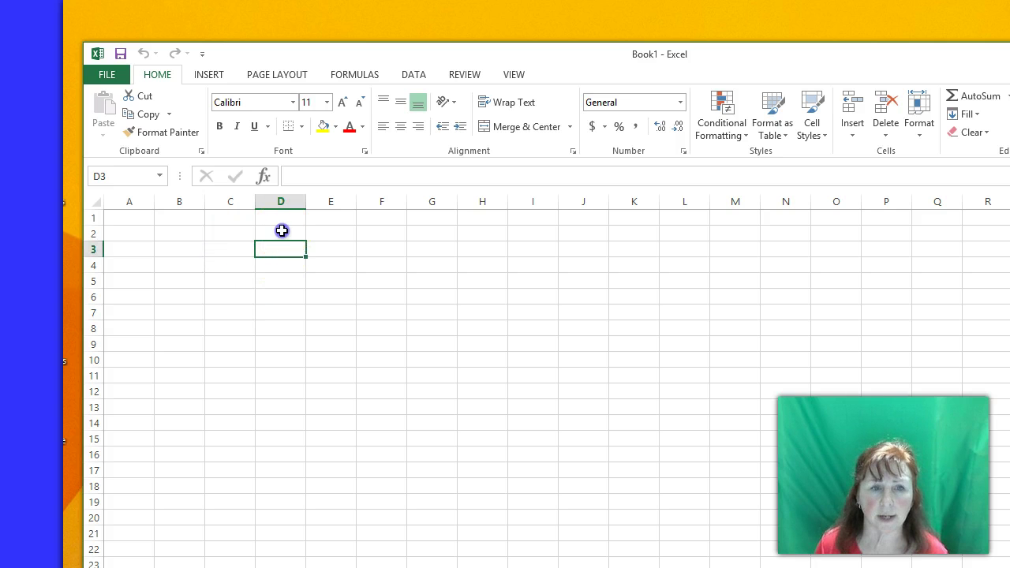
{"action": "left_click", "coordinate": [281, 229]}
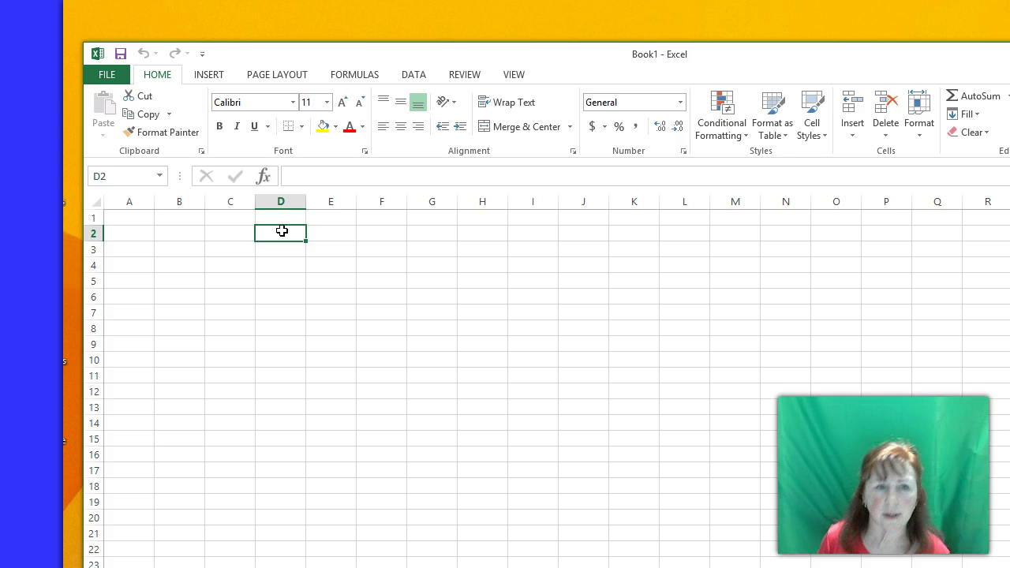
Move the active cell from D2 down to row 7 and across to column H, one cell at a time
{"action": "key", "text": "Down"}
{"action": "key", "text": "Down"}
{"action": "key", "text": "Down"}
{"action": "key", "text": "Down"}
{"action": "key", "text": "Down"}
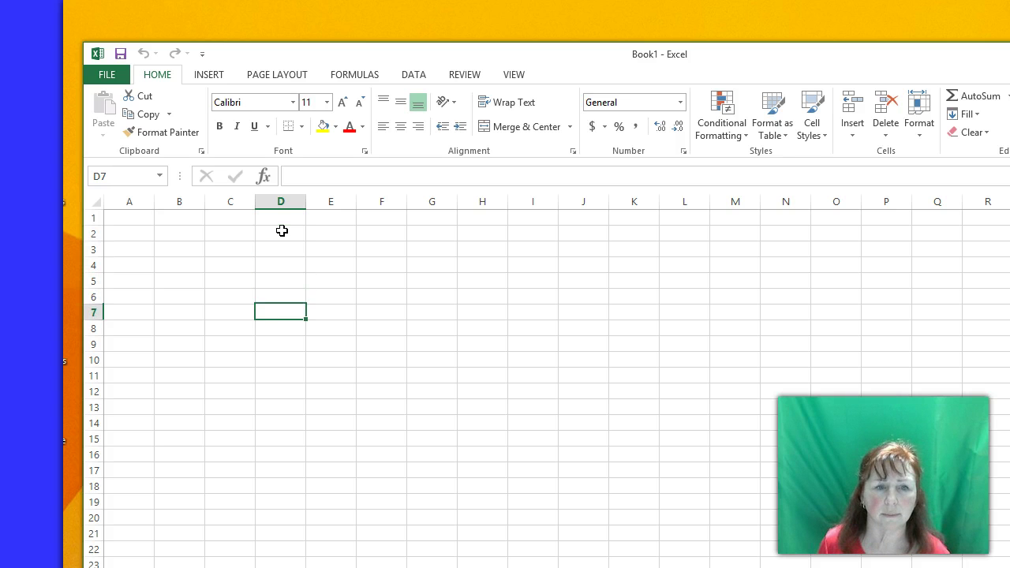
{"action": "key", "text": "Right"}
{"action": "key", "text": "Right"}
{"action": "key", "text": "Right"}
{"action": "key", "text": "Right"}
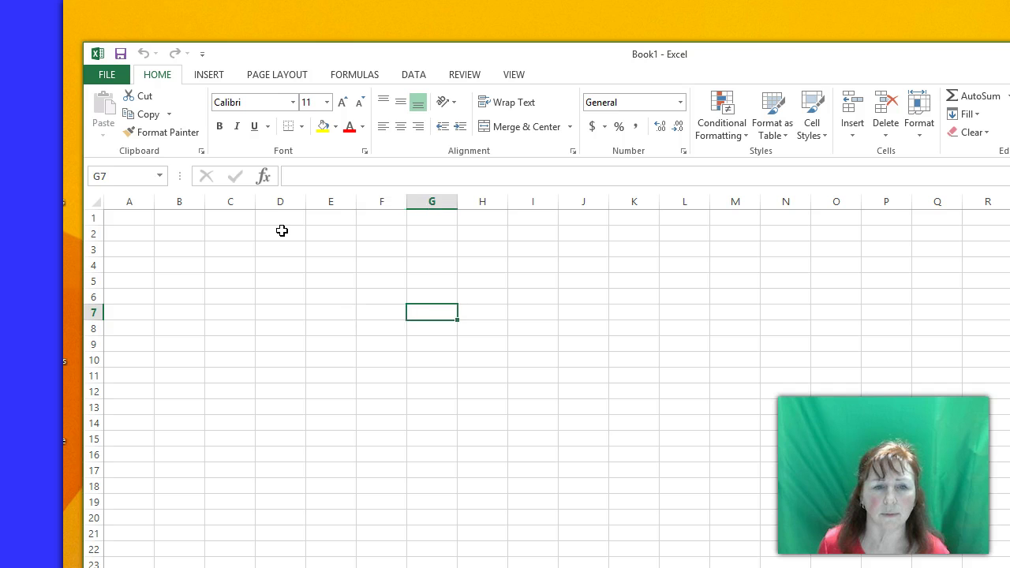
Move the active cell up to row 2 and back along that row to column A, one cell at a time
{"action": "key", "text": "Up"}
{"action": "key", "text": "Up"}
{"action": "key", "text": "Up"}
{"action": "key", "text": "Up"}
{"action": "key", "text": "Up"}
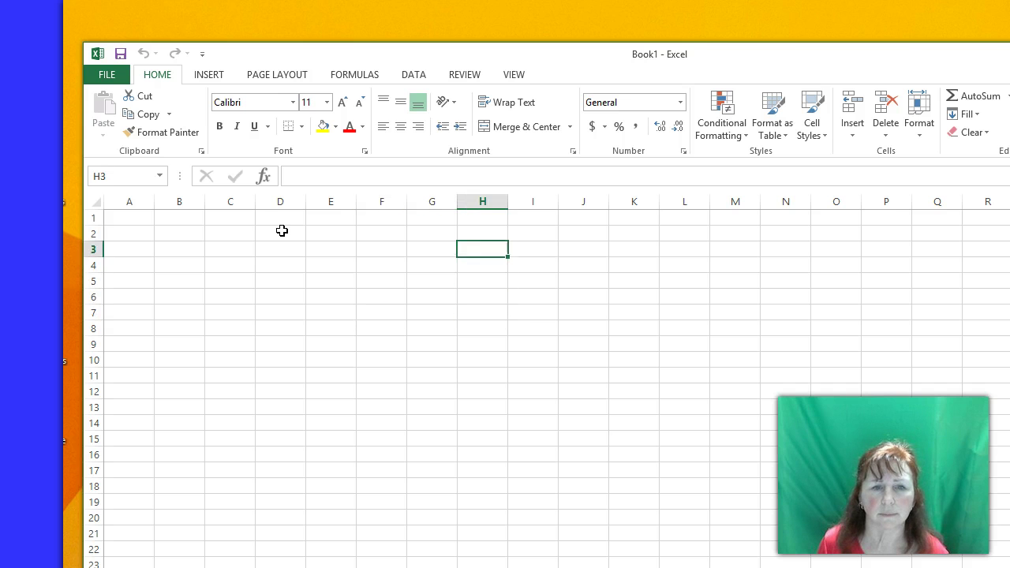
{"action": "key", "text": "Left"}
{"action": "key", "text": "Left"}
{"action": "key", "text": "Left"}
{"action": "key", "text": "Left"}
{"action": "key", "text": "Left"}
{"action": "key", "text": "Left"}
{"action": "key", "text": "Left"}
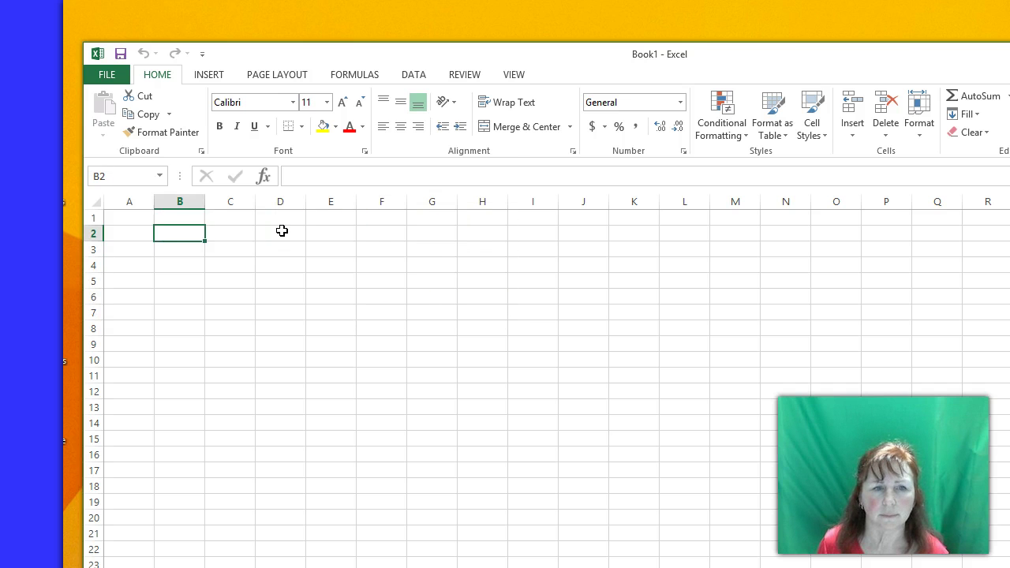
Move the active cell to C3, and select cells C2, B2 and finally A1
{"action": "key", "text": "Down"}
{"action": "key", "text": "Right"}
{"action": "key", "text": "Right"}
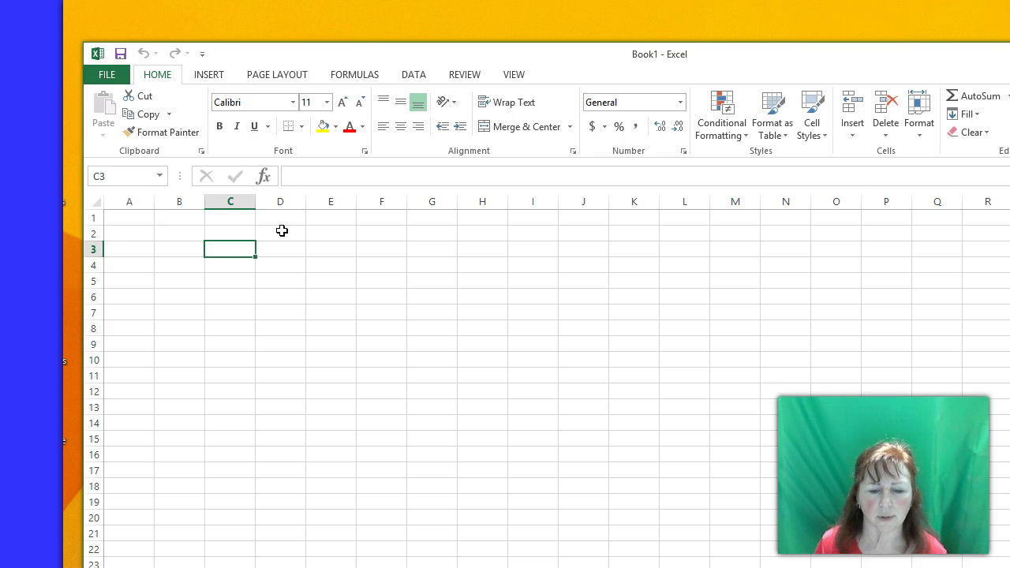
{"action": "left_click", "coordinate": [222, 234]}
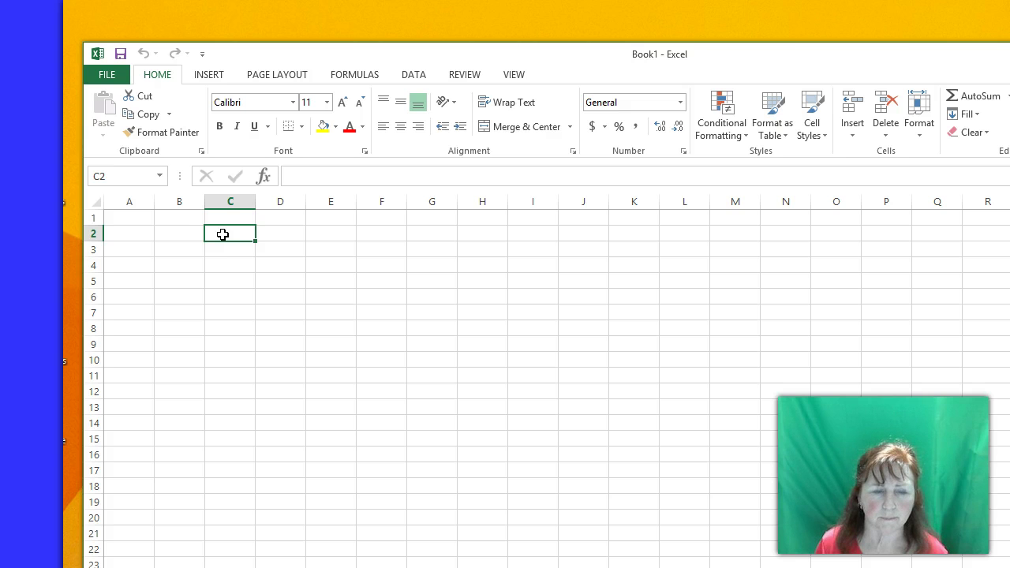
{"action": "left_click", "coordinate": [178, 232]}
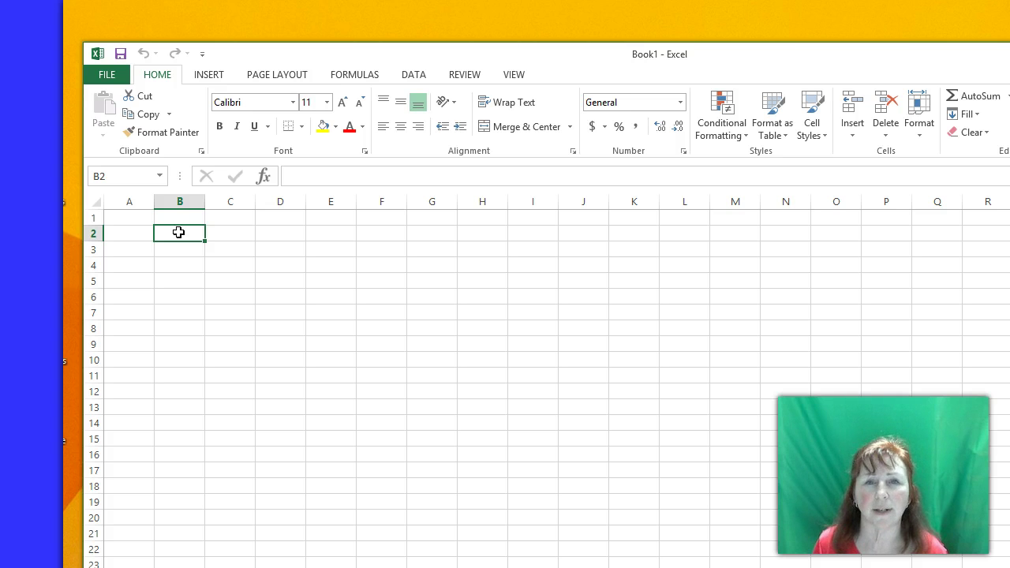
{"action": "left_click", "coordinate": [129, 216]}
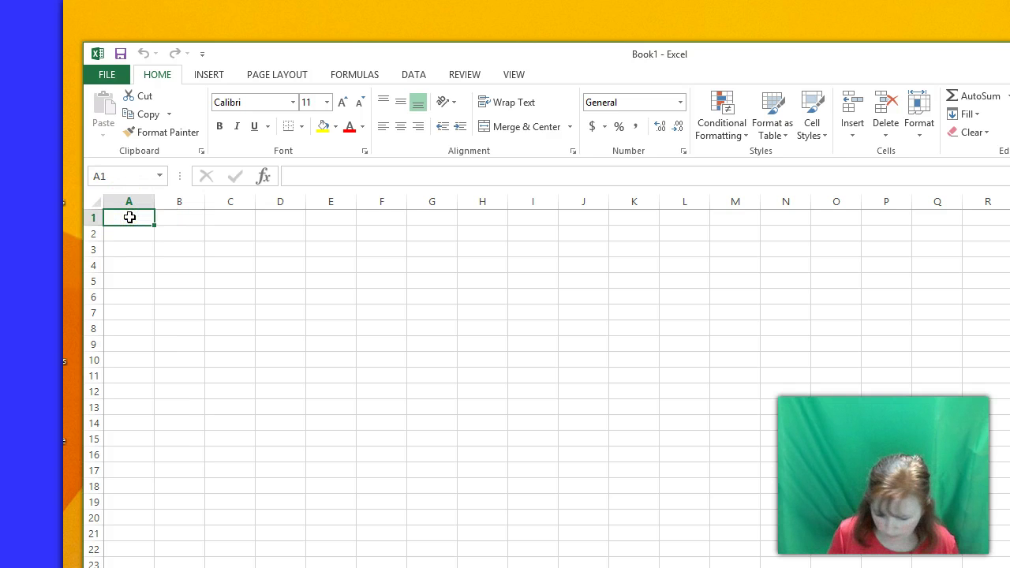
{"action": "type", "text": "time"}
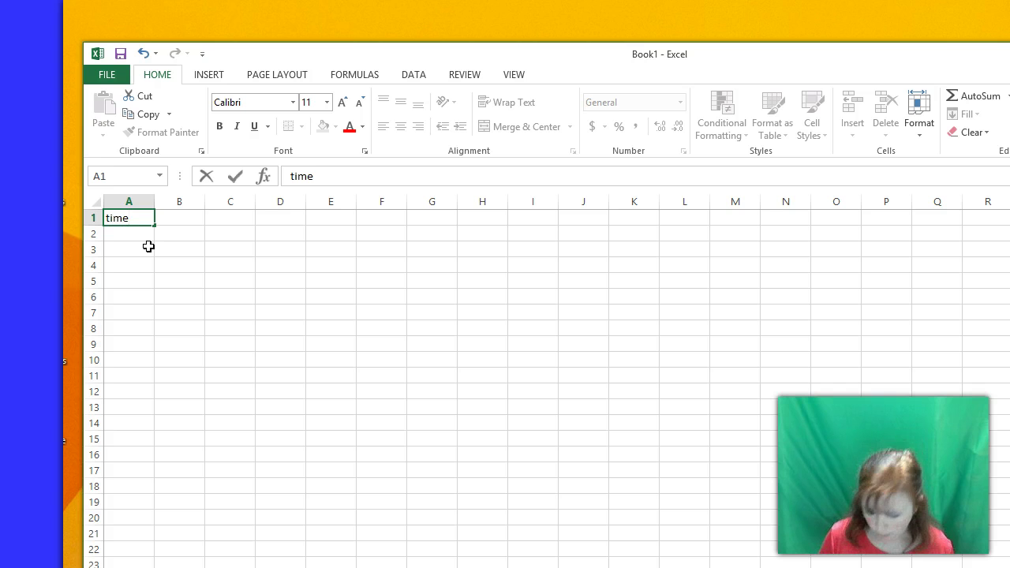
{"action": "key", "text": "BackSpace"}
{"action": "key", "text": "BackSpace"}
{"action": "key", "text": "BackSpace"}
{"action": "key", "text": "BackSpace"}
{"action": "type", "text": "Time"}
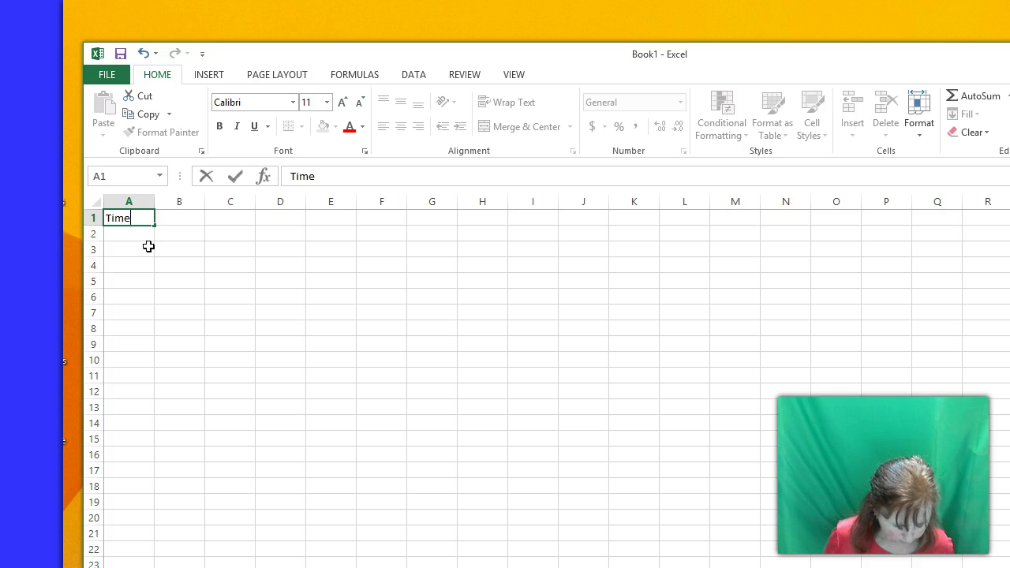
{"action": "key", "text": "Escape"}
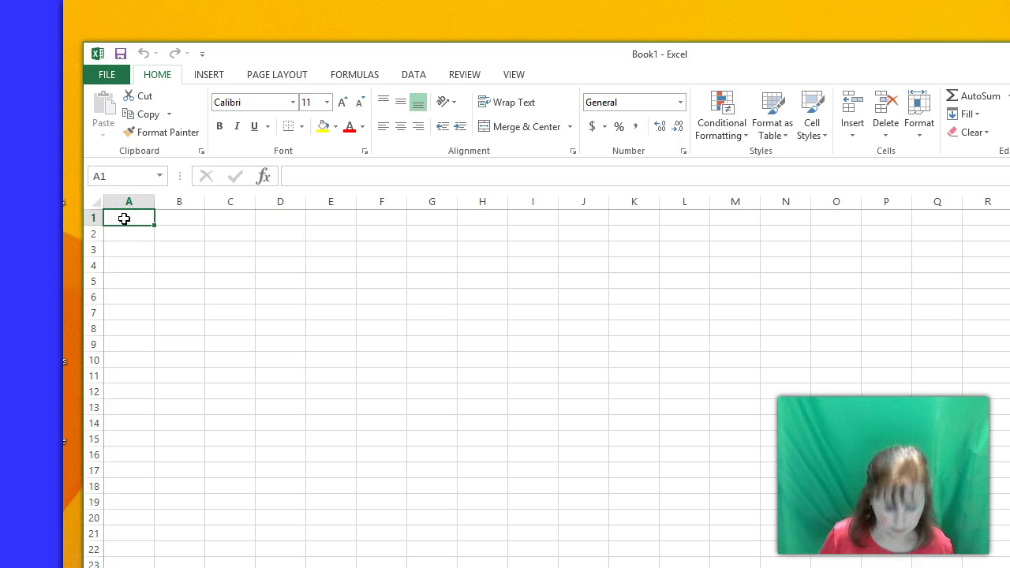
Enter the heading TIME in A1 and half-hour slots from 8:00-8:30 to 2:30-3:00 down A2:A14, leaving out 9:00-9:30
{"action": "type", "text": "TIME"}
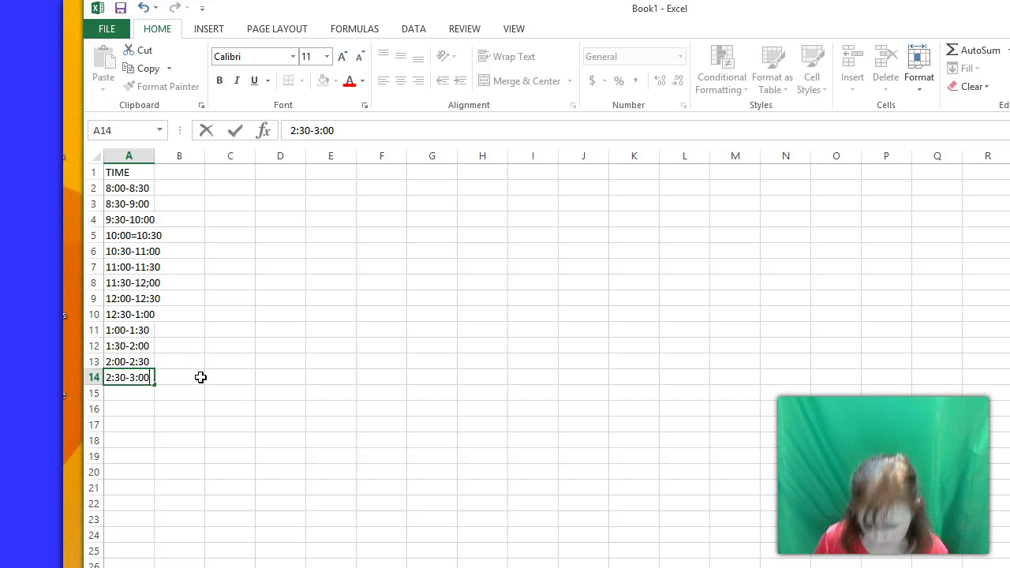
{"action": "key", "text": "Return"}
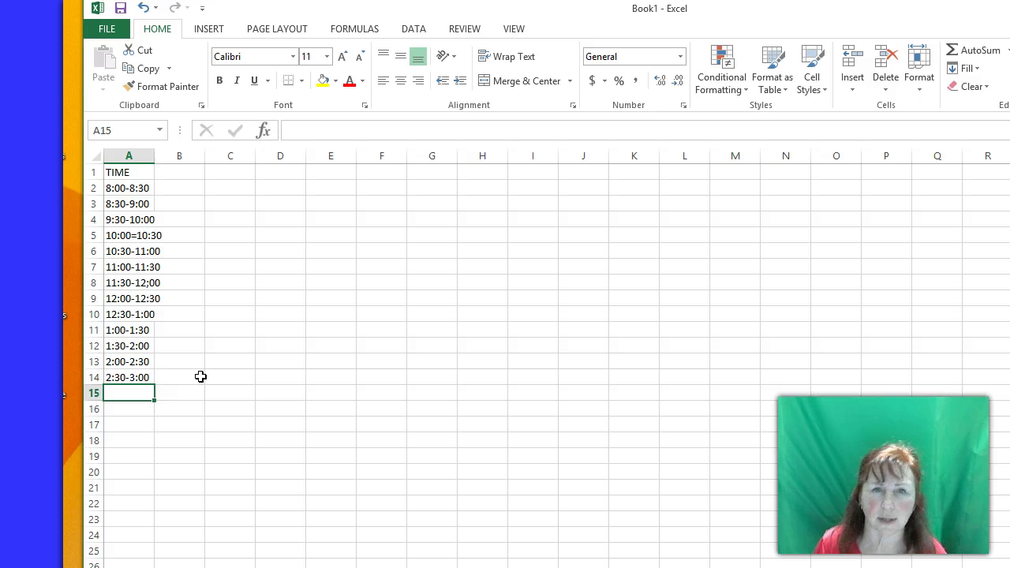
Correct the time slot in cell A5 to 10:00-10:30, replacing the equals sign with a hyphen
{"action": "left_click", "coordinate": [140, 234]}
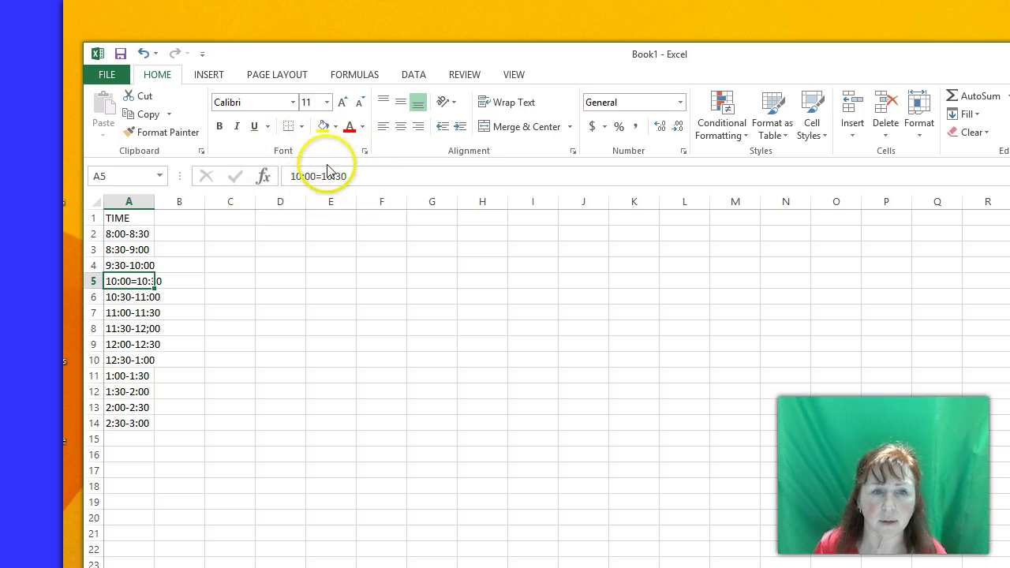
{"action": "left_click", "coordinate": [149, 359]}
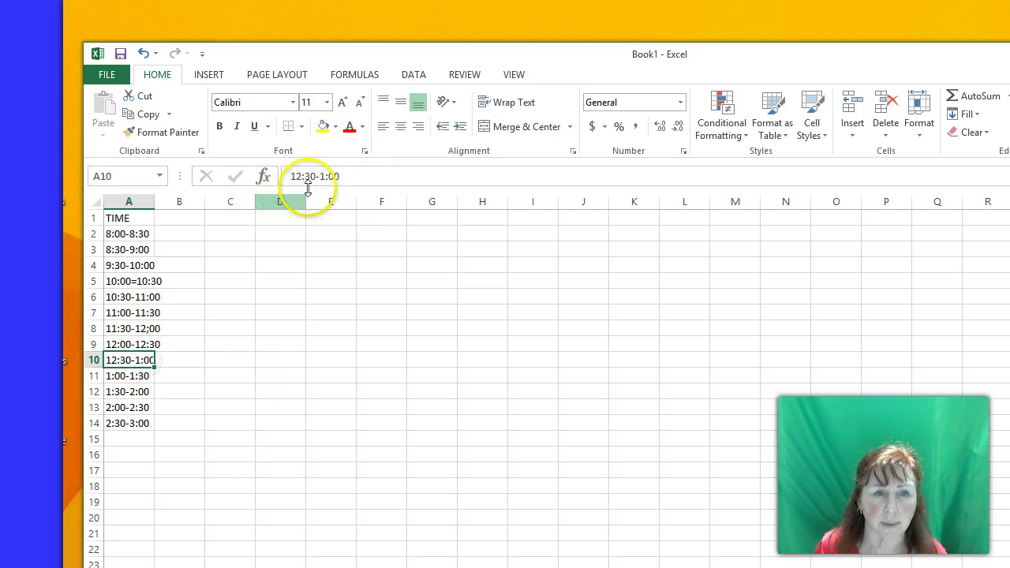
{"action": "left_click", "coordinate": [139, 280]}
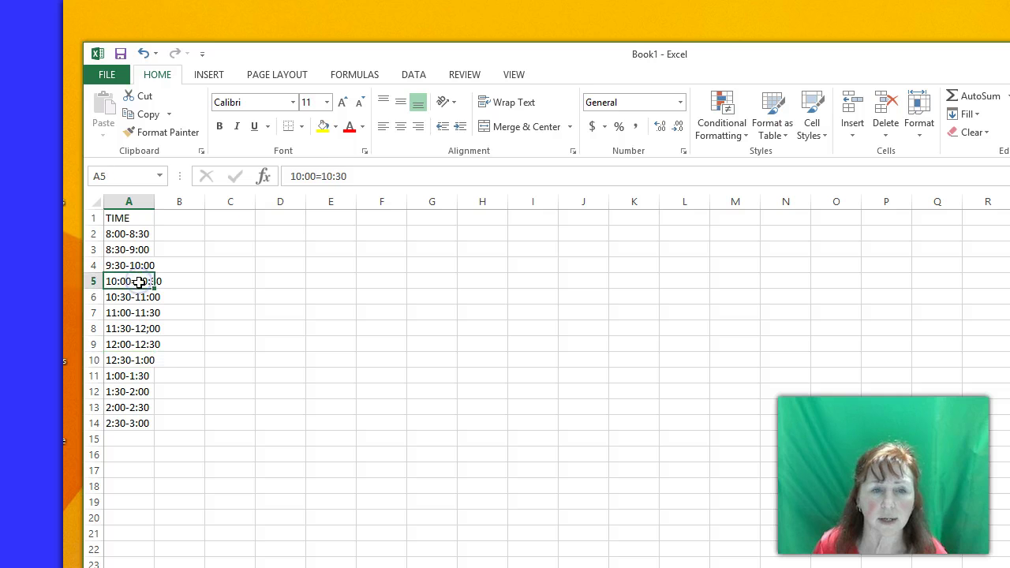
{"action": "left_click", "coordinate": [323, 175]}
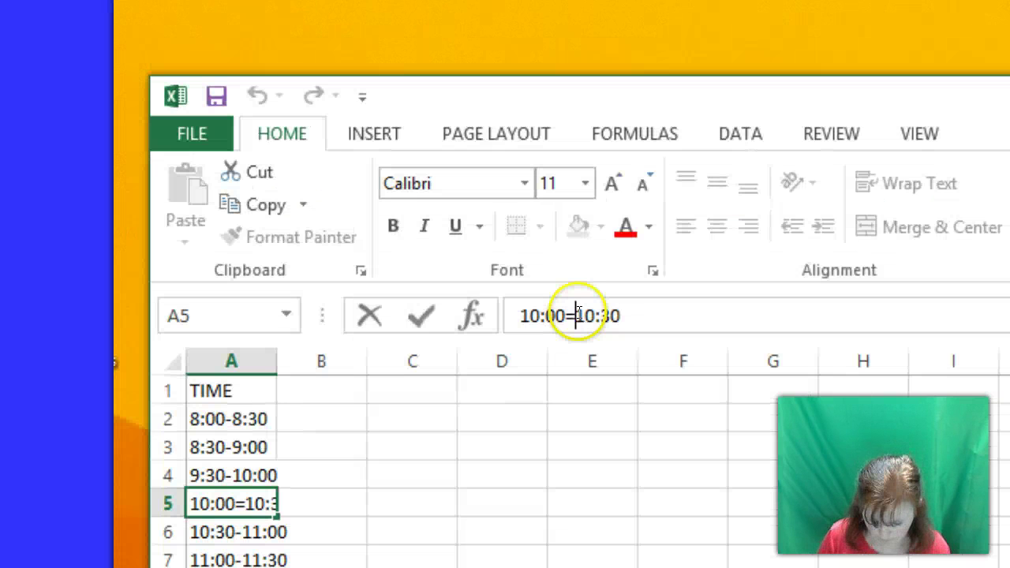
{"action": "key", "text": "BackSpace"}
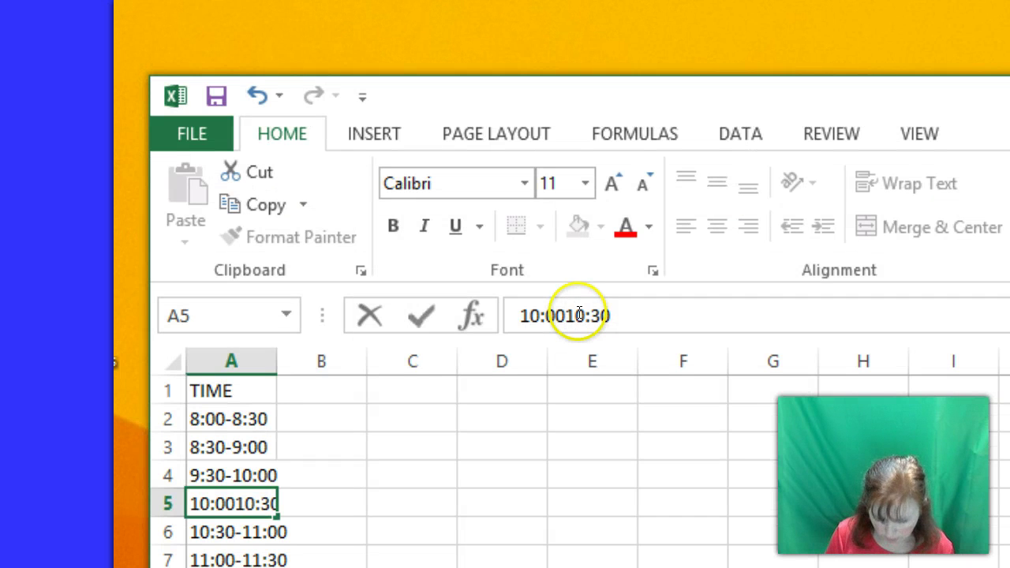
{"action": "type", "text": "-"}
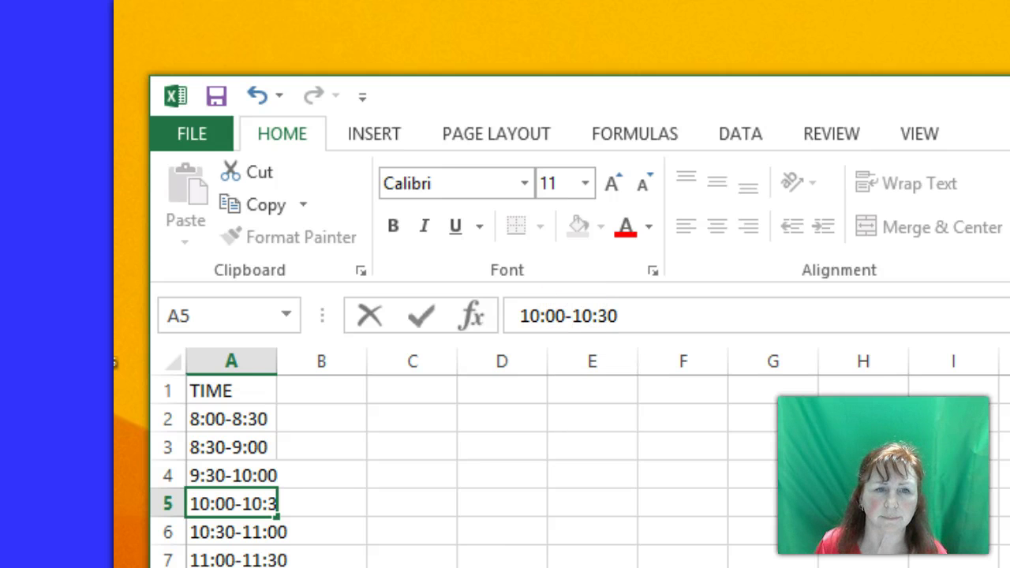
{"action": "left_click", "coordinate": [322, 567]}
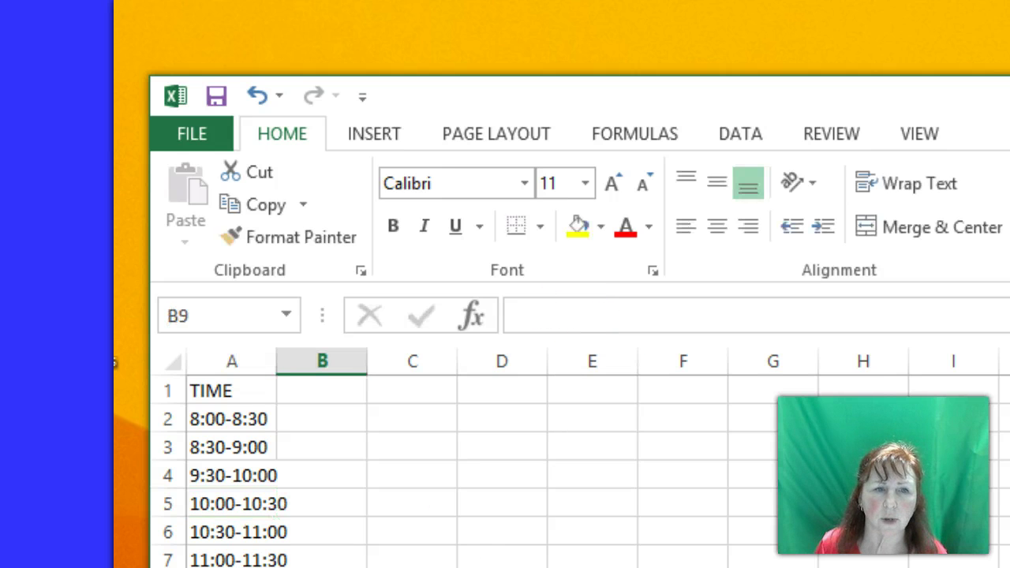
{"action": "left_click", "coordinate": [211, 532]}
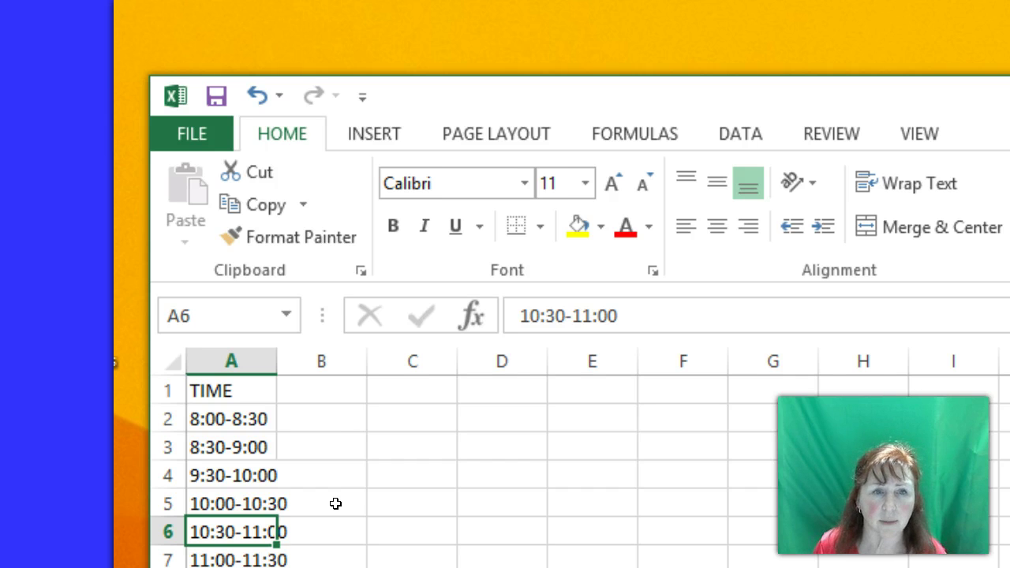
Narrow column A until its time slots spill past the edge, select cell B6, and widen column A back to roughly its previous width
{"action": "mouse_move", "coordinate": [274, 362]}
{"action": "left_mouse_down"}
{"action": "mouse_move", "coordinate": [219, 360]}
{"action": "mouse_move", "coordinate": [271, 362]}
{"action": "left_mouse_up"}
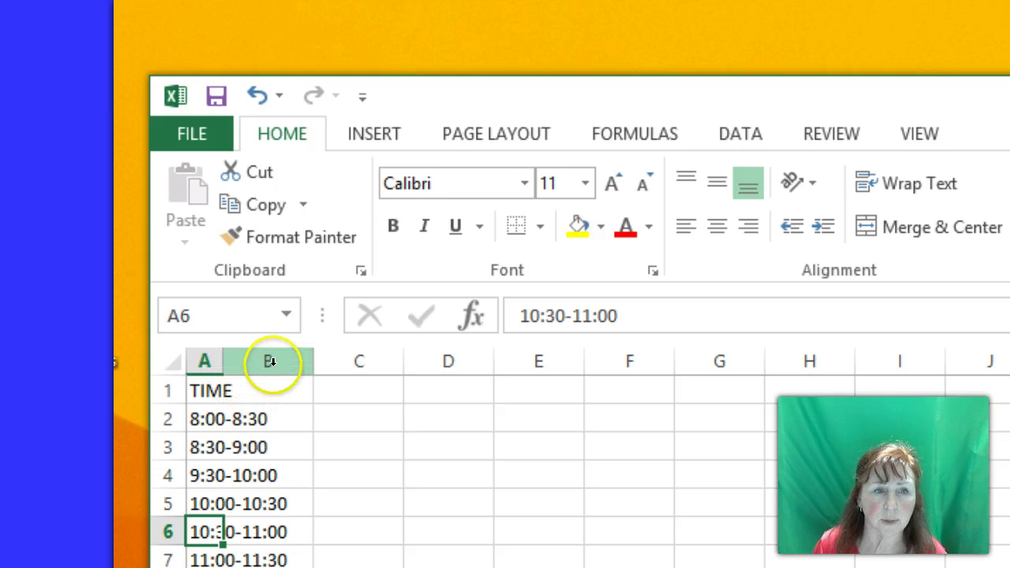
{"action": "left_click", "coordinate": [274, 531]}
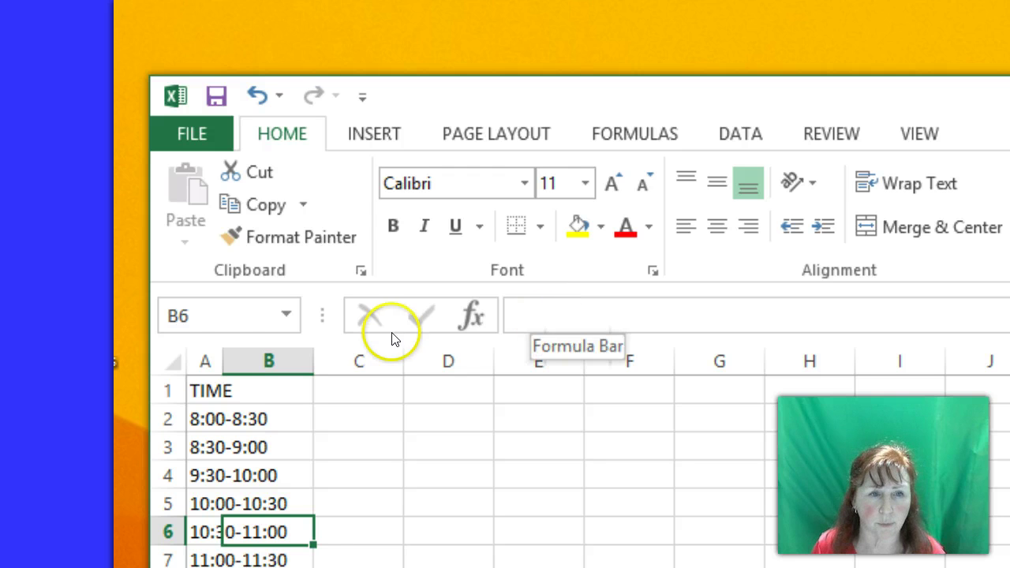
{"action": "left_click_drag", "start_coordinate": [223, 359], "coordinate": [274, 359]}
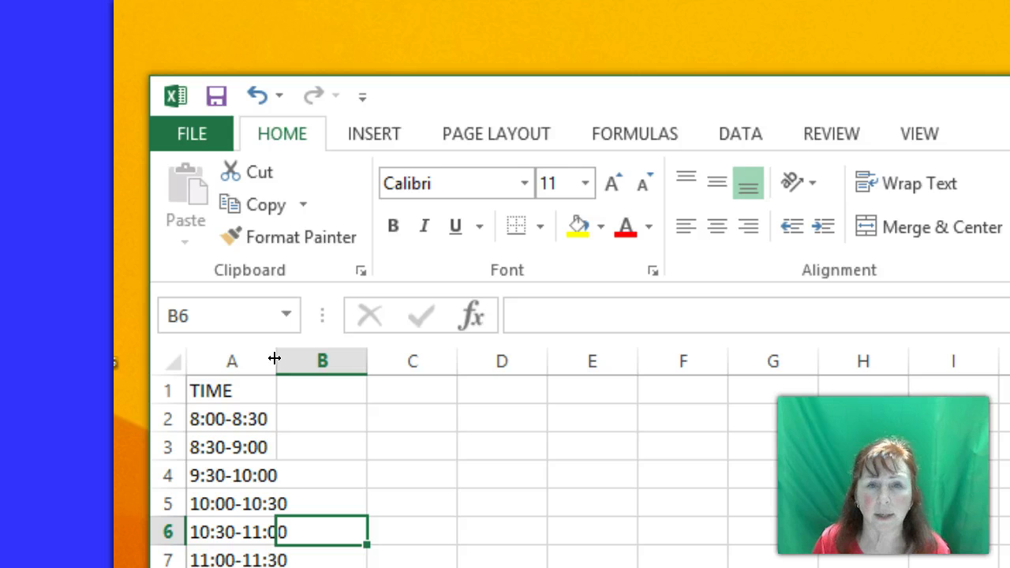
Edit cell A6 in place by deleting the last 0 of 10:30 and retyping it, and select cell A4
{"action": "left_click", "coordinate": [215, 530]}
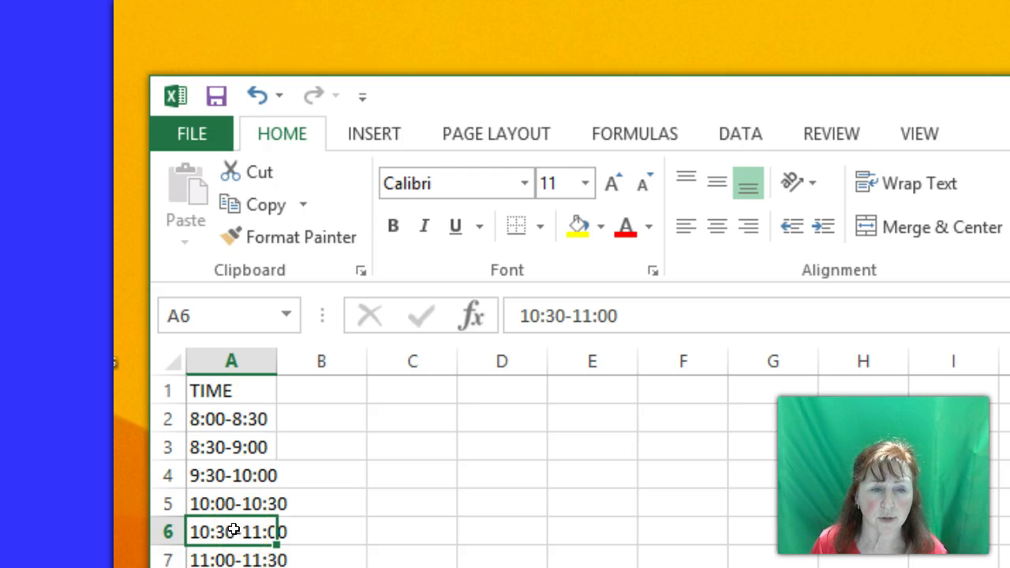
{"action": "double_click", "coordinate": [235, 529]}
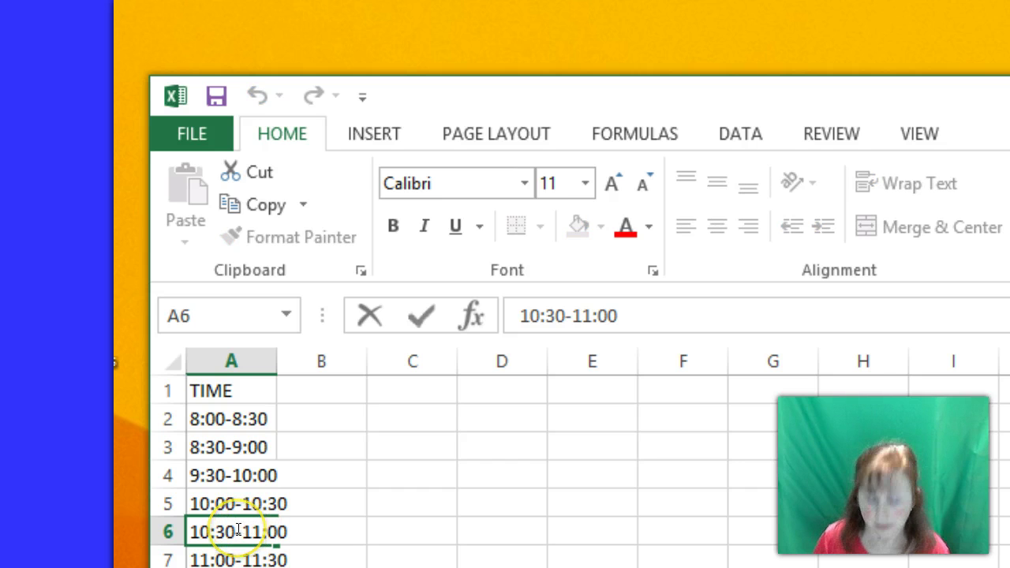
{"action": "key", "text": "BackSpace"}
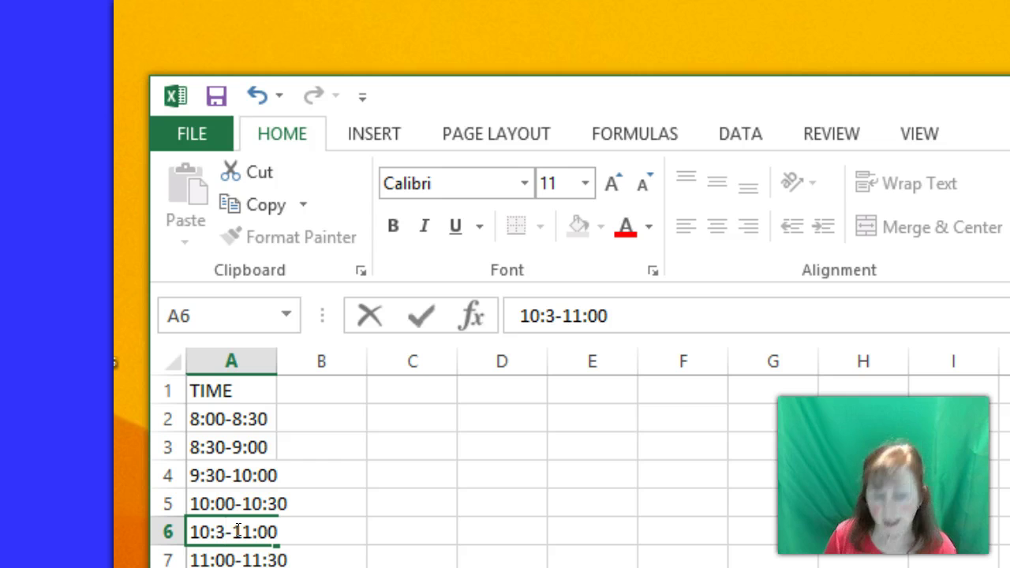
{"action": "type", "text": "0"}
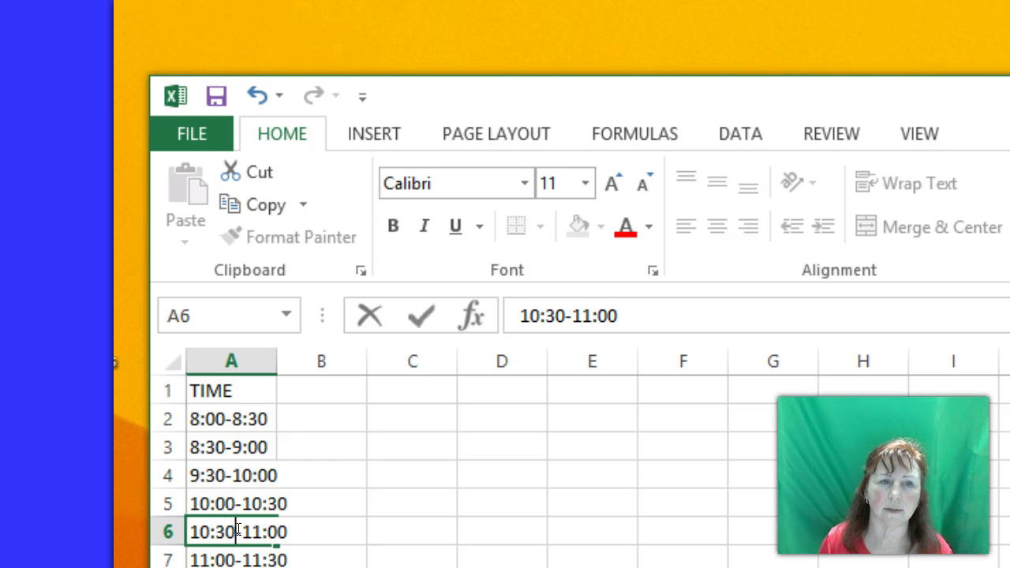
{"action": "left_click", "coordinate": [240, 471]}
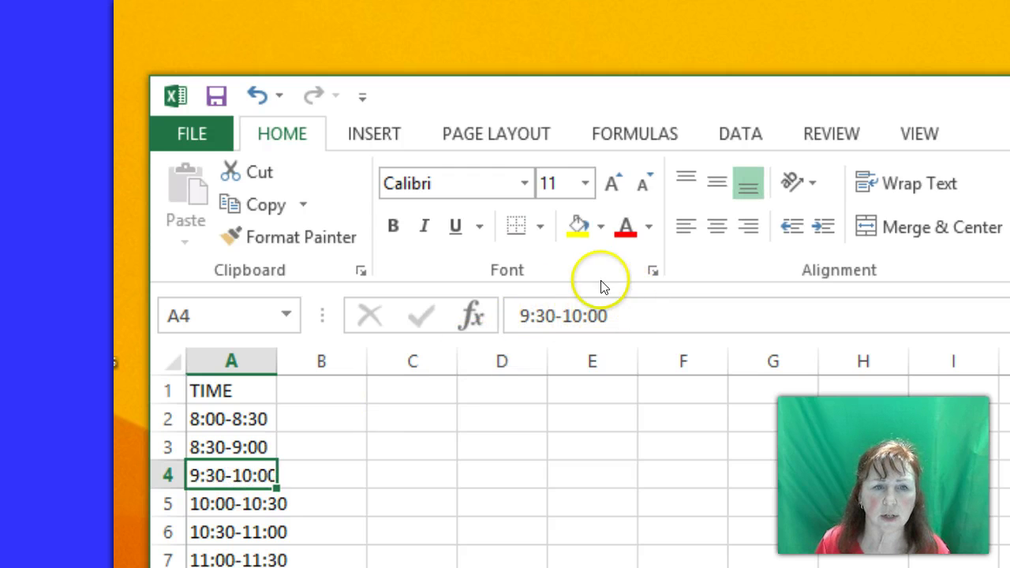
Select only the end time 11:00 within the text of cell A6, and leave the cell by selecting B8
{"action": "double_click", "coordinate": [258, 531]}
{"action": "left_click_drag", "start_coordinate": [241, 532], "coordinate": [276, 522]}
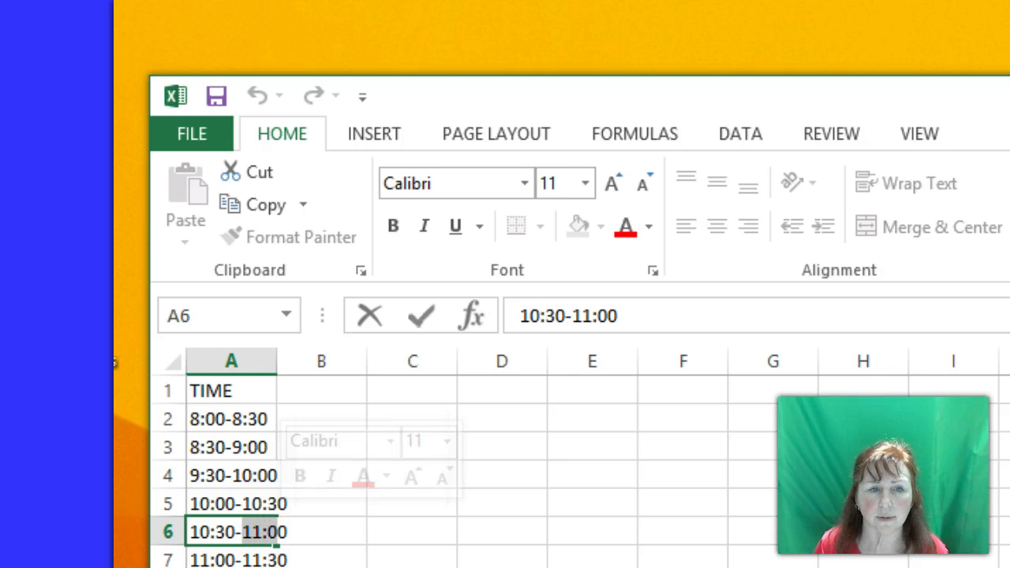
{"action": "left_click", "coordinate": [322, 567]}
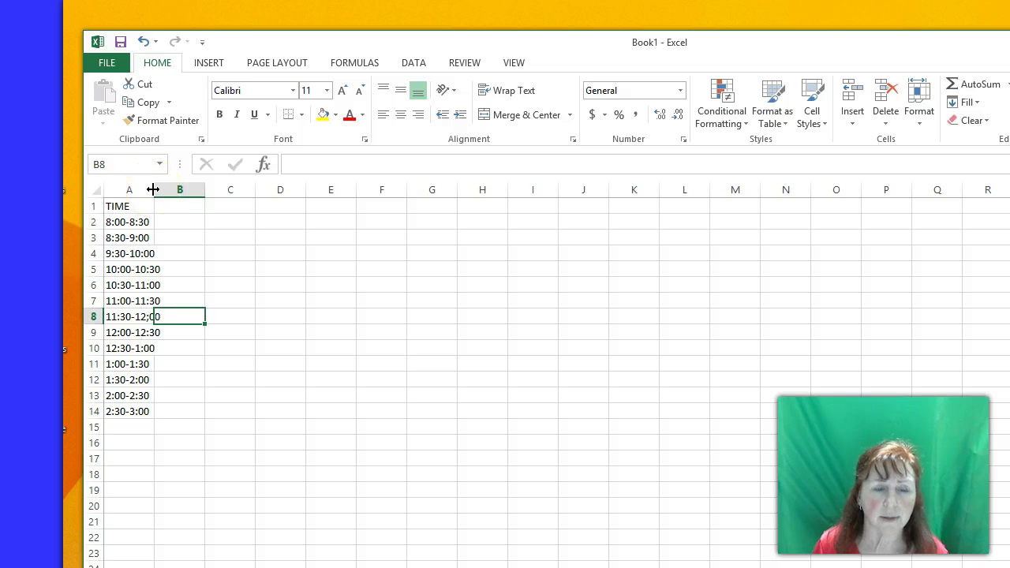
Widen column A until every time slot fits inside it, and narrow it again
{"action": "left_click_drag", "start_coordinate": [153, 189], "coordinate": [153, 196]}
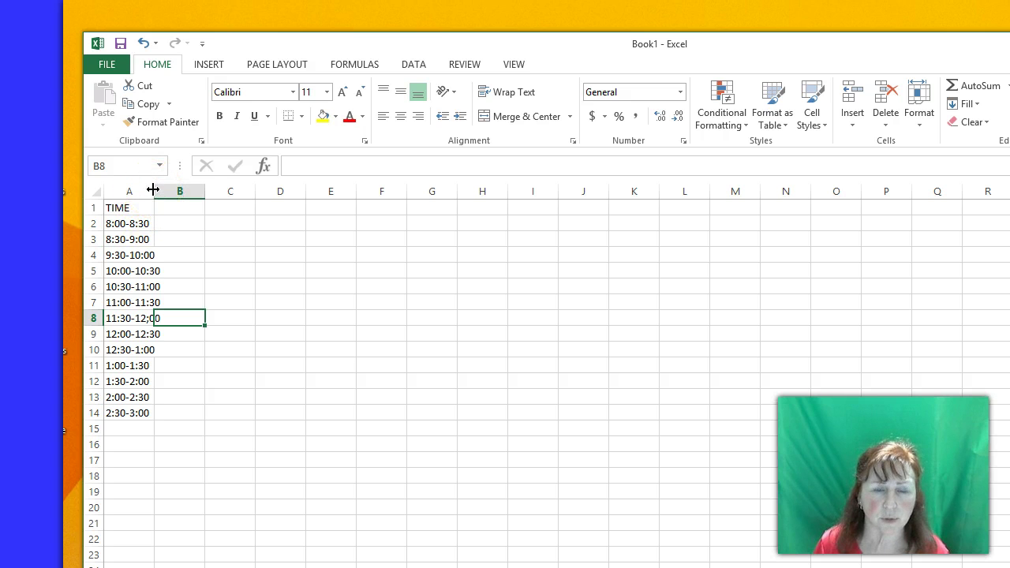
{"action": "left_click_drag", "start_coordinate": [153, 189], "coordinate": [154, 189]}
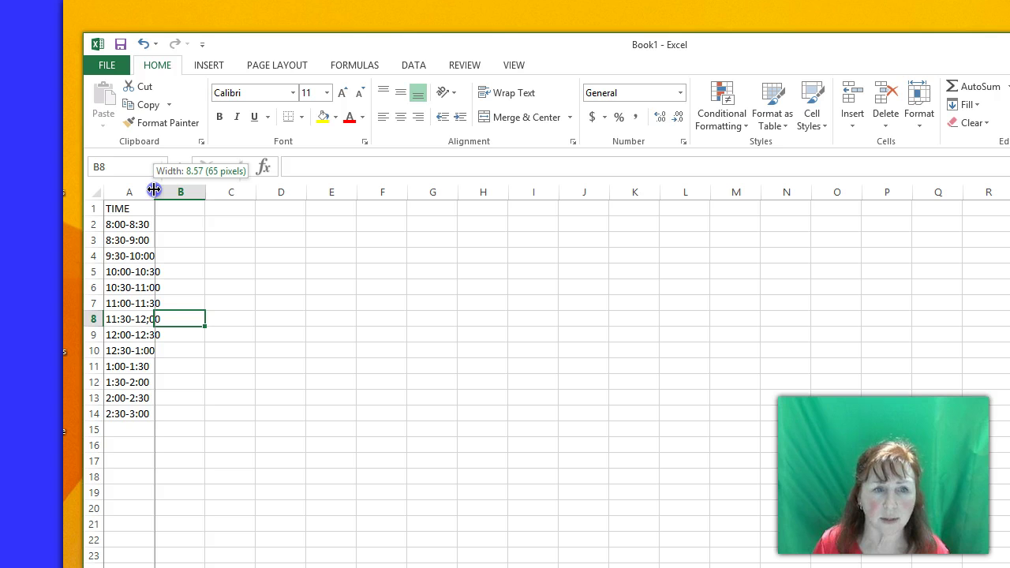
{"action": "left_click_drag", "start_coordinate": [154, 189], "coordinate": [169, 192]}
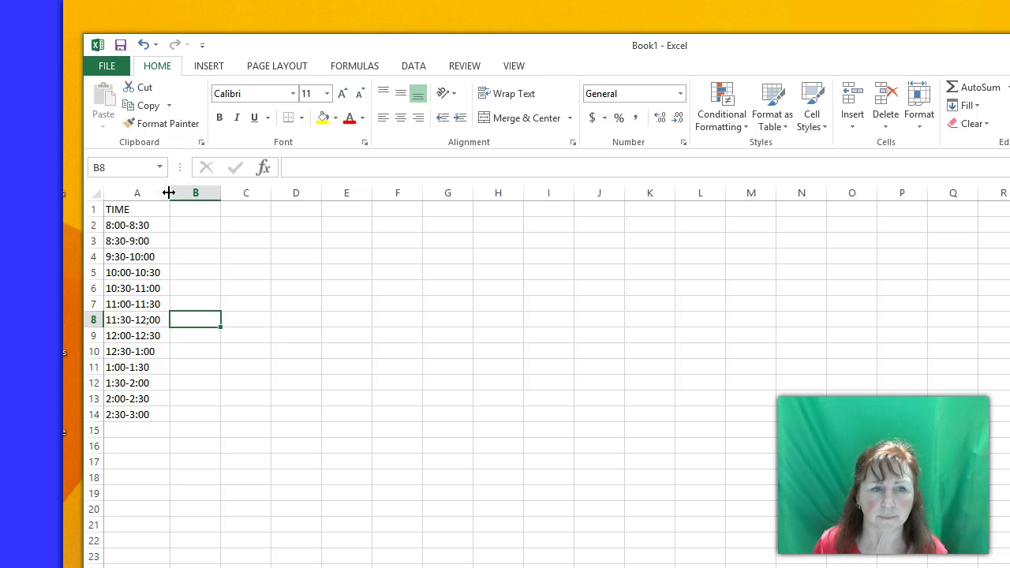
{"action": "left_click_drag", "start_coordinate": [169, 193], "coordinate": [151, 193]}
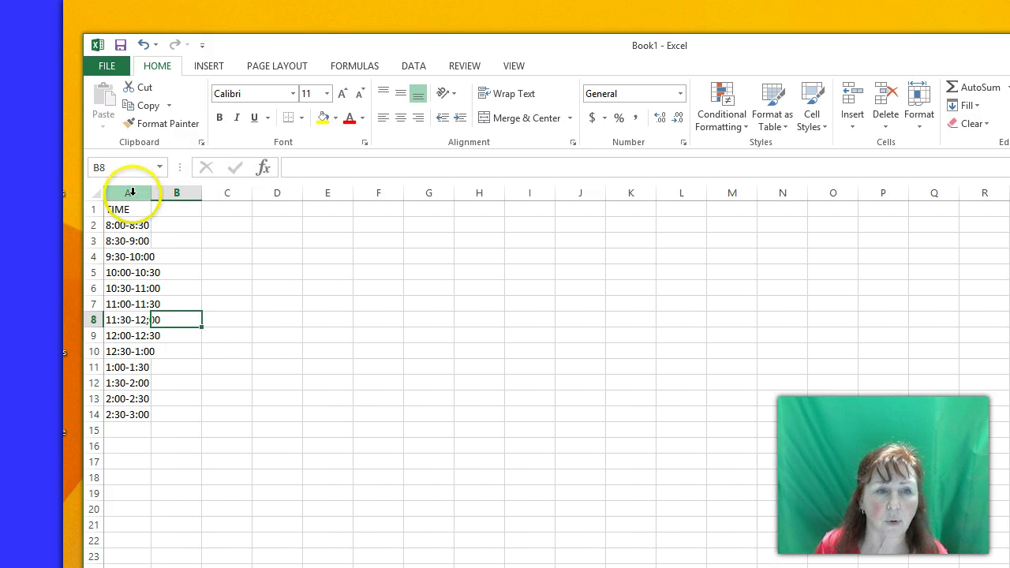
Select all of column A, reduce its font size to 8, and bring it back up to 11
{"action": "left_click", "coordinate": [132, 193]}
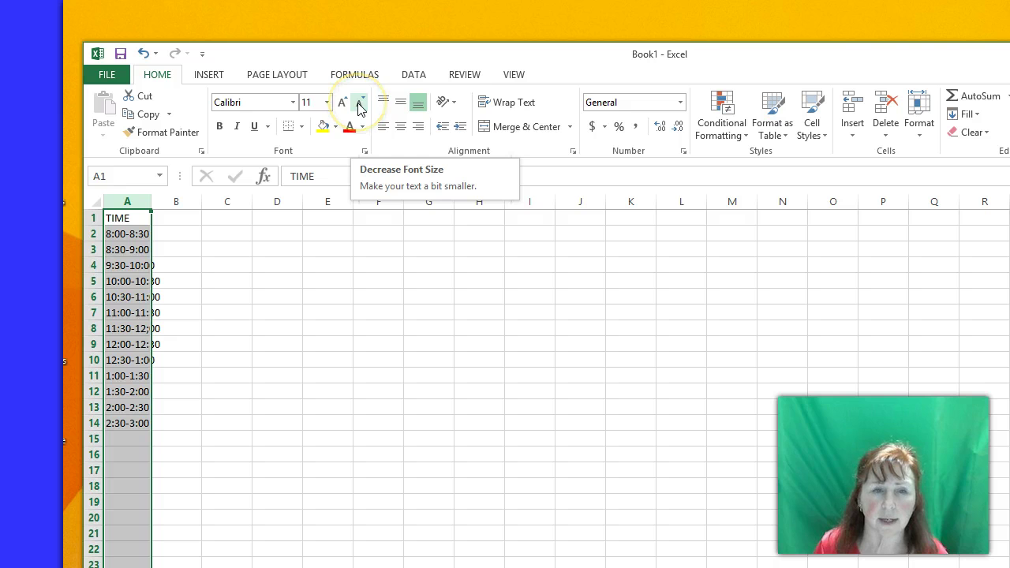
{"action": "left_click", "coordinate": [359, 104]}
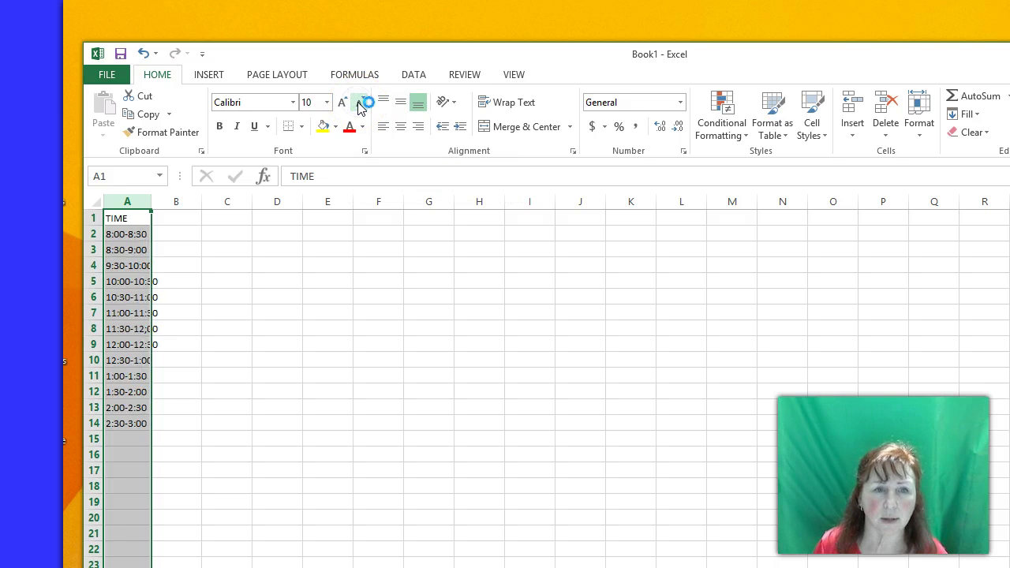
{"action": "left_click", "coordinate": [359, 104]}
{"action": "left_click", "coordinate": [359, 104]}
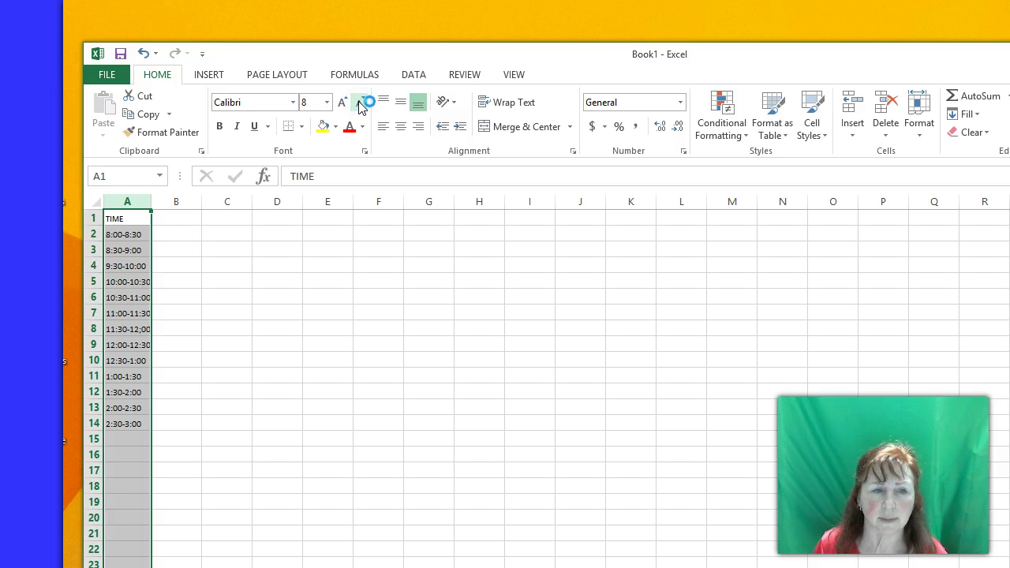
{"action": "left_click", "coordinate": [341, 104]}
{"action": "left_click", "coordinate": [341, 104]}
{"action": "left_click", "coordinate": [341, 104]}
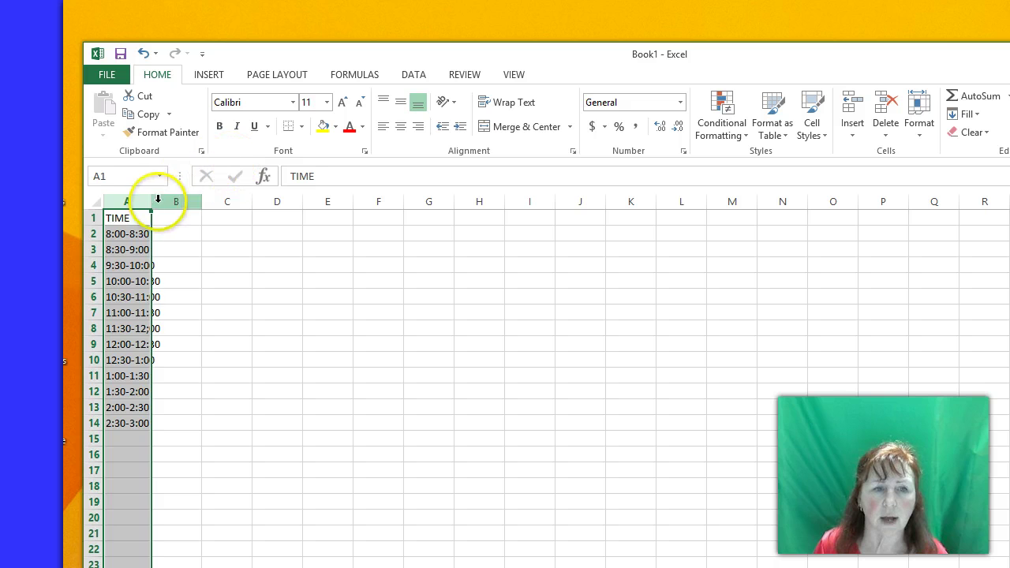
Widen column A to fit the time slots, and center its contents after trying right alignment
{"action": "left_click_drag", "start_coordinate": [151, 204], "coordinate": [173, 206]}
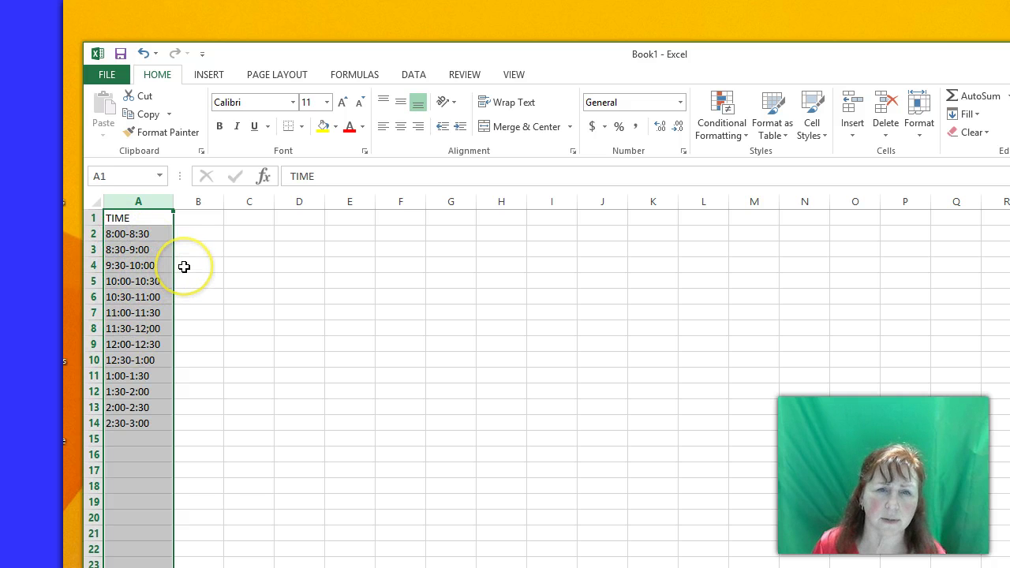
{"action": "left_click", "coordinate": [418, 127]}
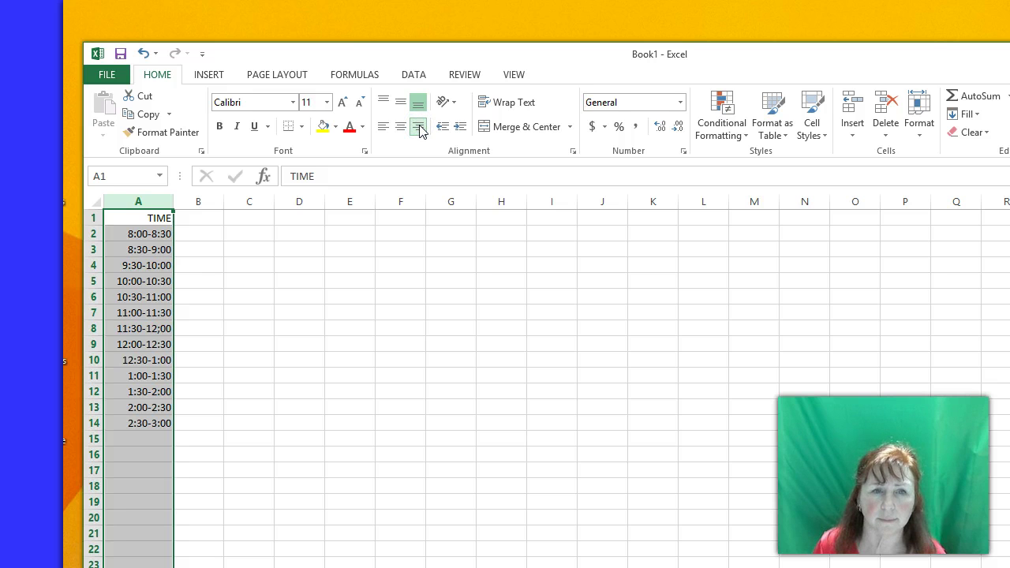
{"action": "left_click", "coordinate": [401, 127]}
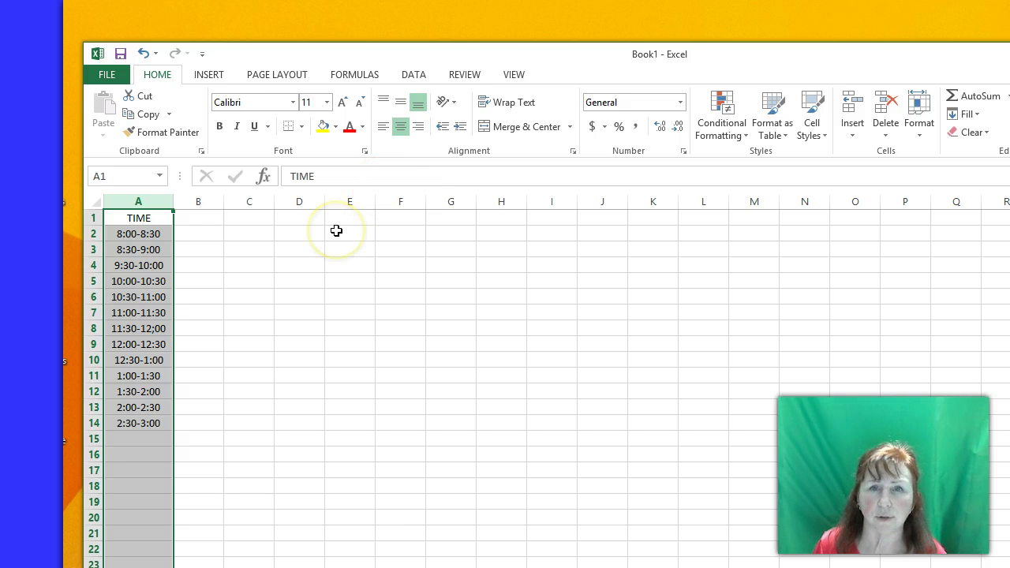
Make the text in column A bold and increase its font size to 16
{"action": "left_click", "coordinate": [221, 129]}
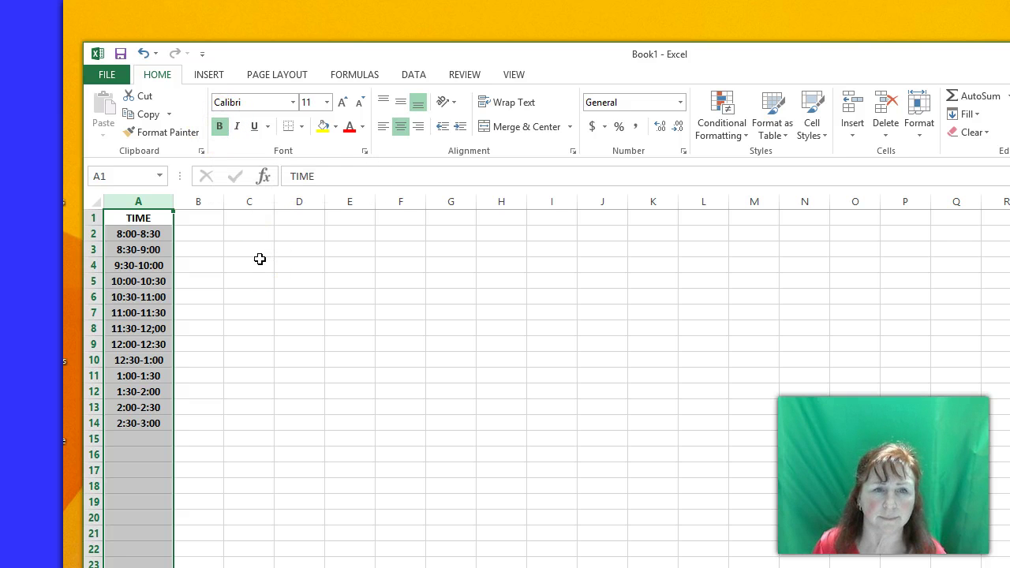
{"action": "left_click", "coordinate": [342, 102]}
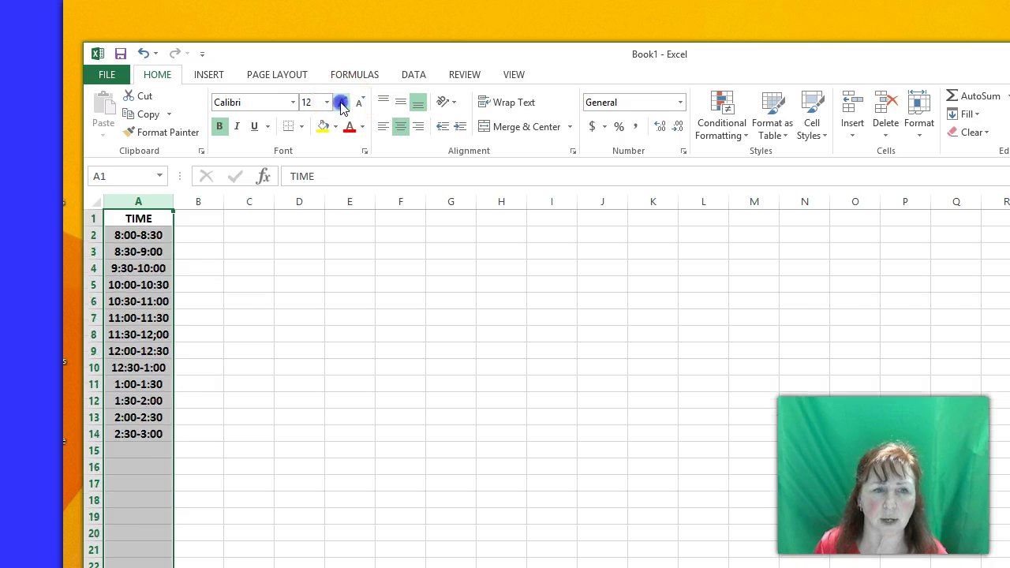
{"action": "left_click", "coordinate": [342, 103]}
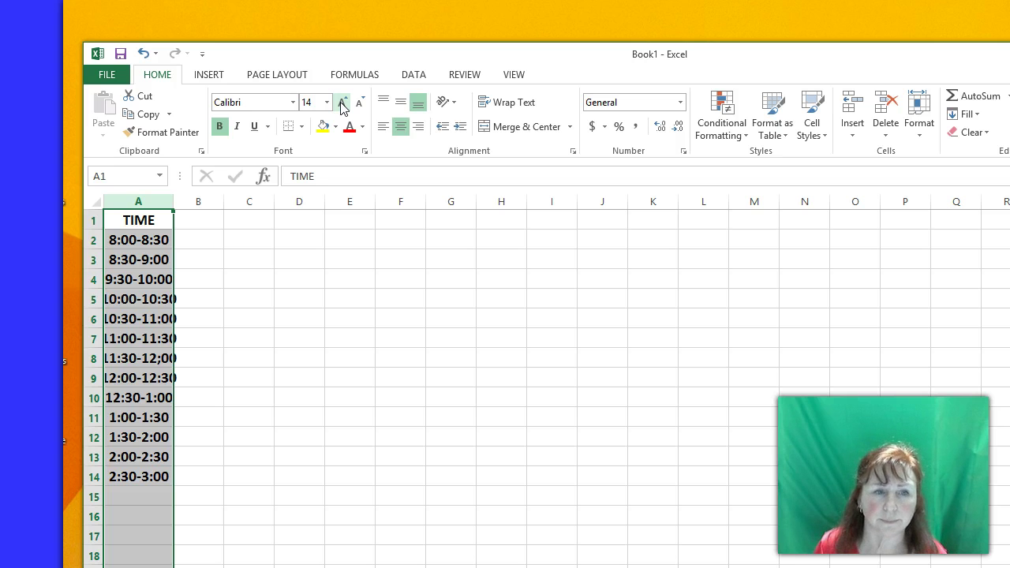
{"action": "left_click", "coordinate": [341, 103]}
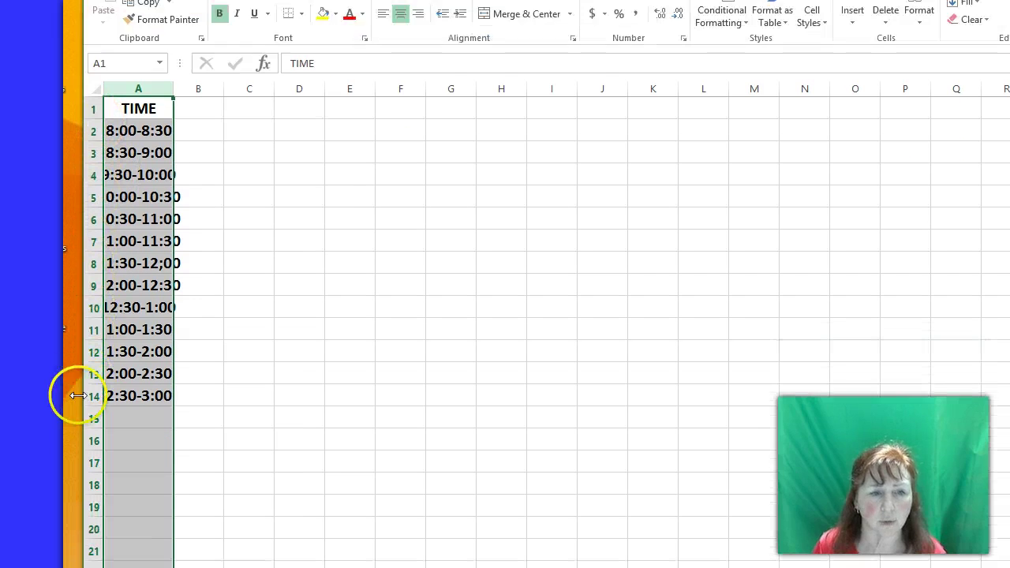
{"action": "right_click", "coordinate": [94, 209]}
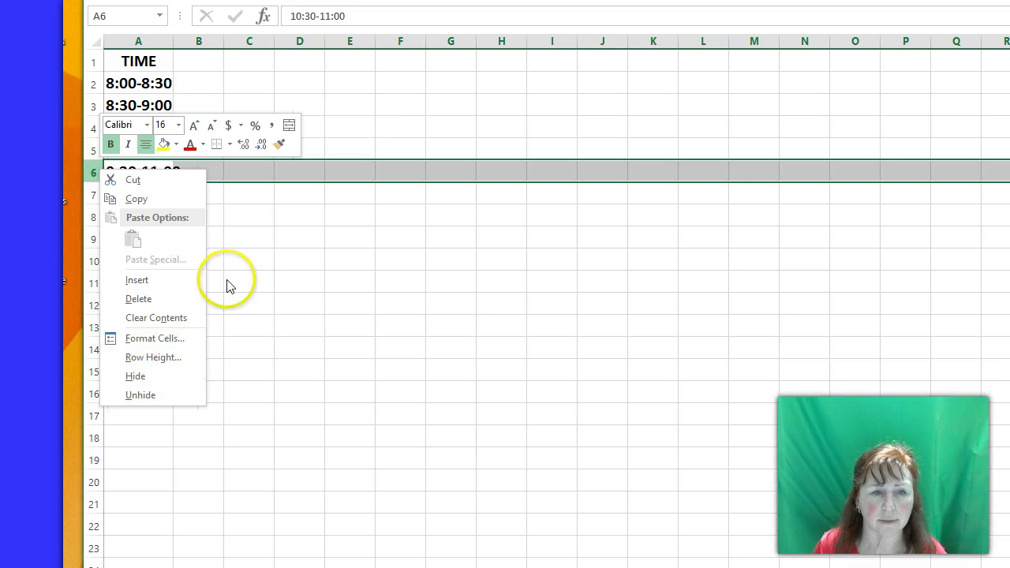
{"action": "left_click", "coordinate": [153, 357]}
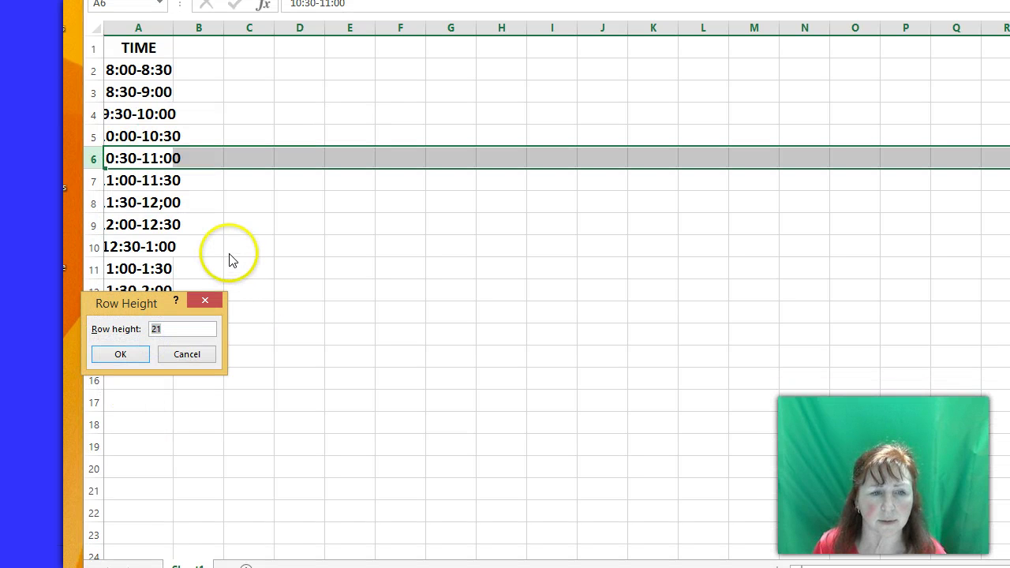
{"action": "left_click", "coordinate": [186, 357]}
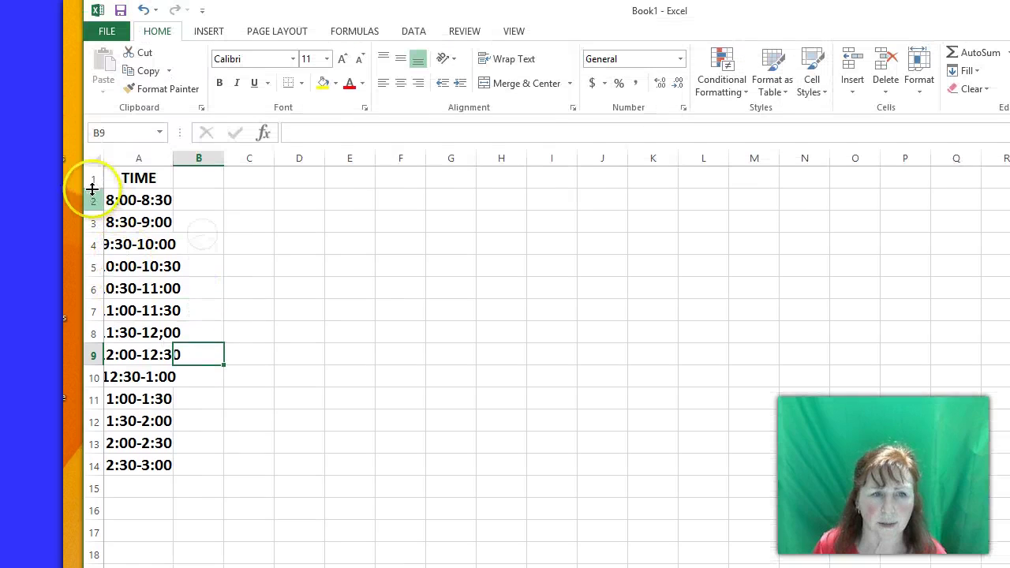
Select rows 1 through 14 and set their row height to 25
{"action": "left_click", "coordinate": [93, 188]}
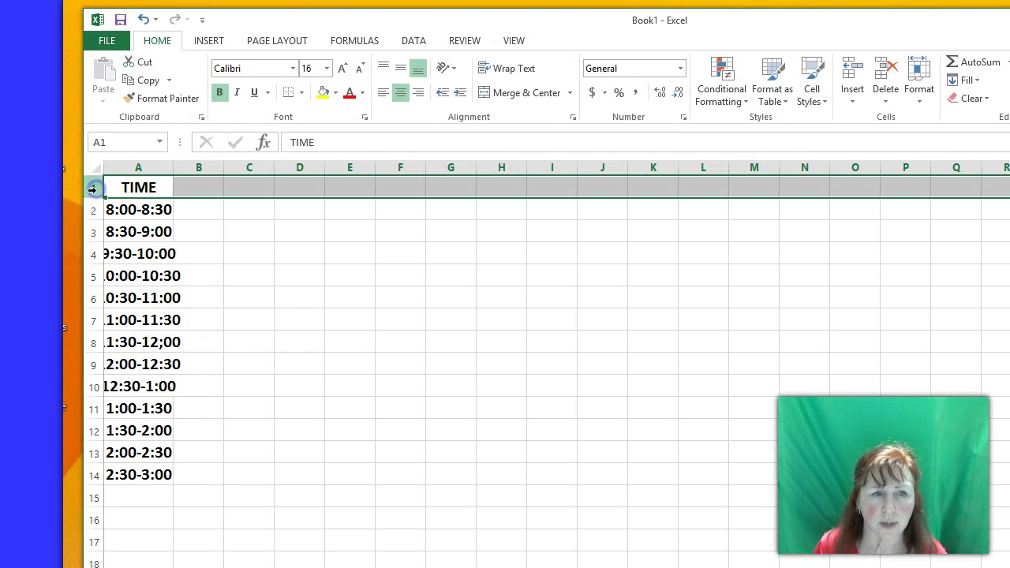
{"action": "left_click_drag", "start_coordinate": [93, 189], "coordinate": [131, 471]}
{"action": "right_click", "coordinate": [212, 286]}
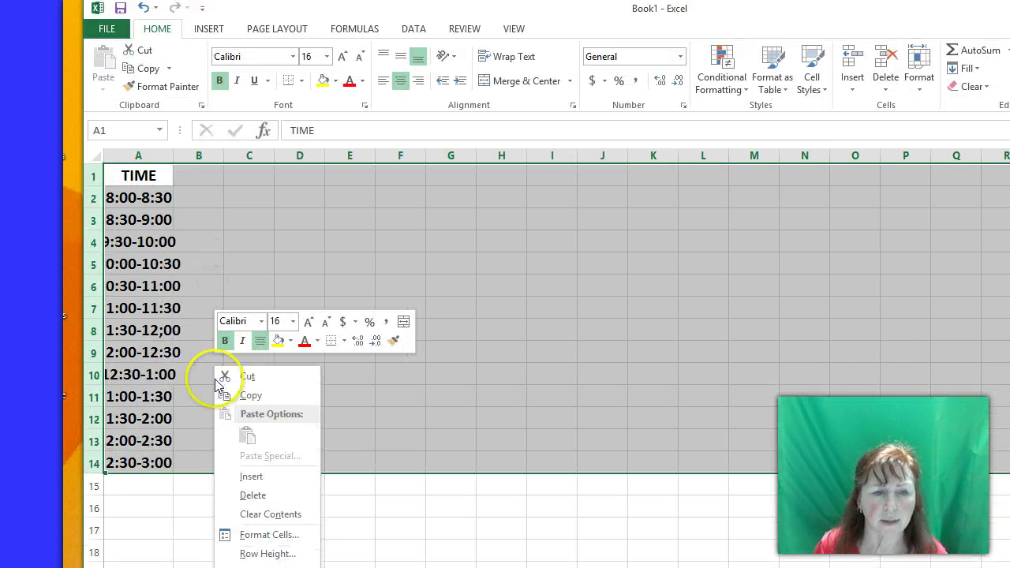
{"action": "left_click", "coordinate": [248, 425]}
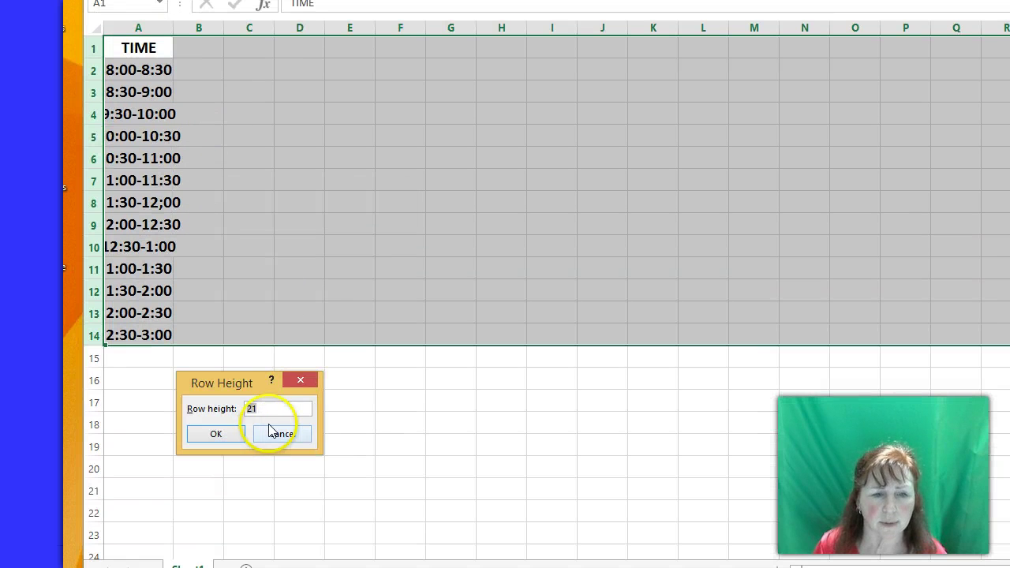
{"action": "type", "text": "25"}
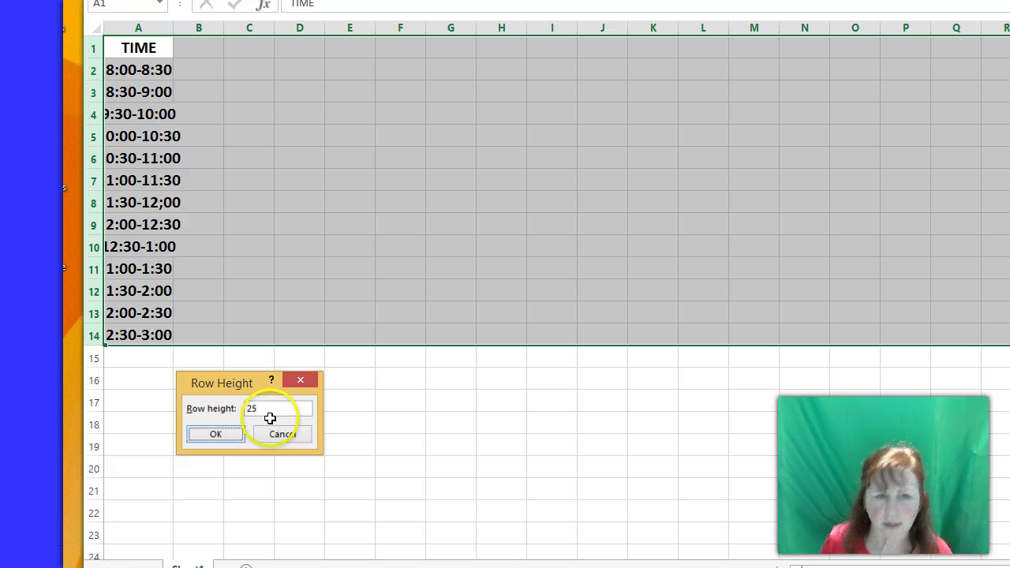
{"action": "key", "text": "Return"}
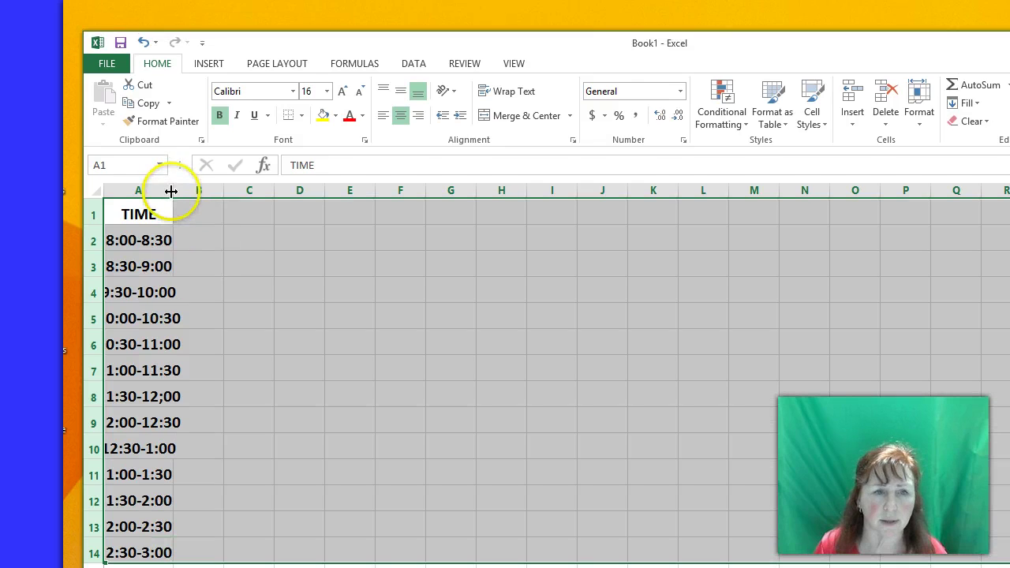
Widen column A until the enlarged time slots fit within their cells
{"action": "left_click_drag", "start_coordinate": [173, 149], "coordinate": [191, 155]}
{"action": "left_click_drag", "start_coordinate": [191, 196], "coordinate": [194, 196]}
{"action": "left_click", "coordinate": [228, 234]}
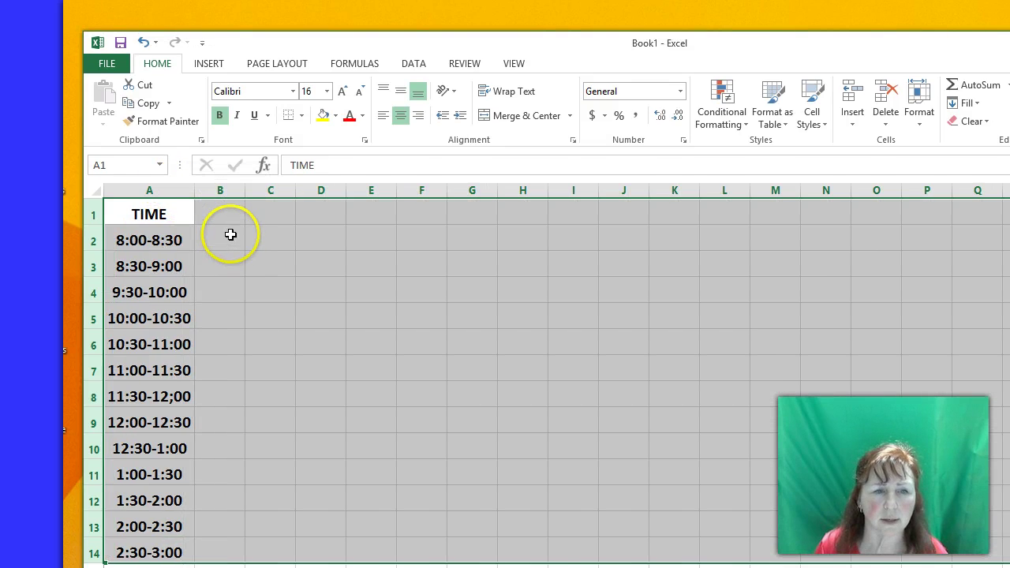
Correct the time slot in cell A8 to 11:30-12:00, select C10, and widen column A slightly more
{"action": "double_click", "coordinate": [179, 375]}
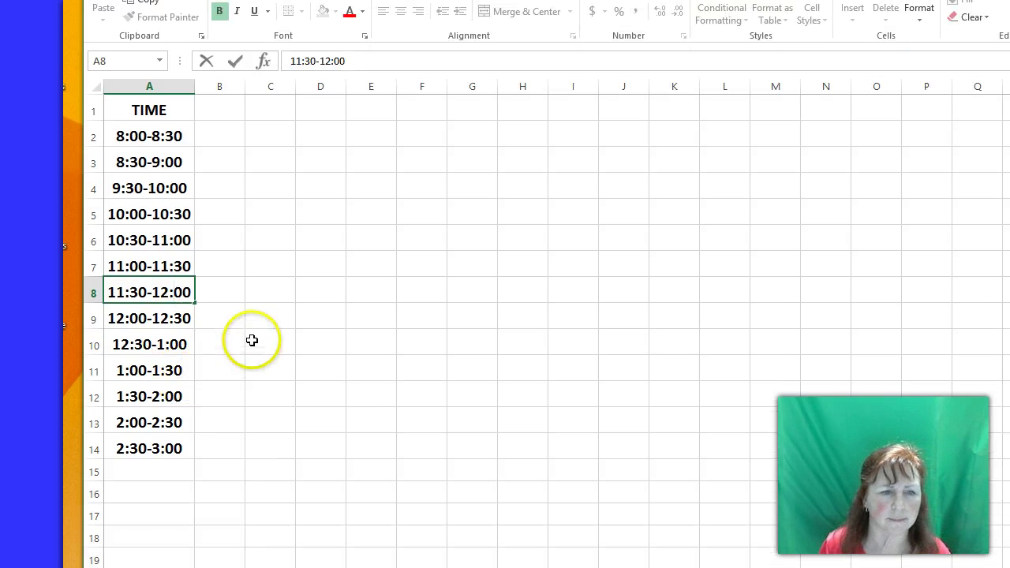
{"action": "left_click", "coordinate": [251, 422]}
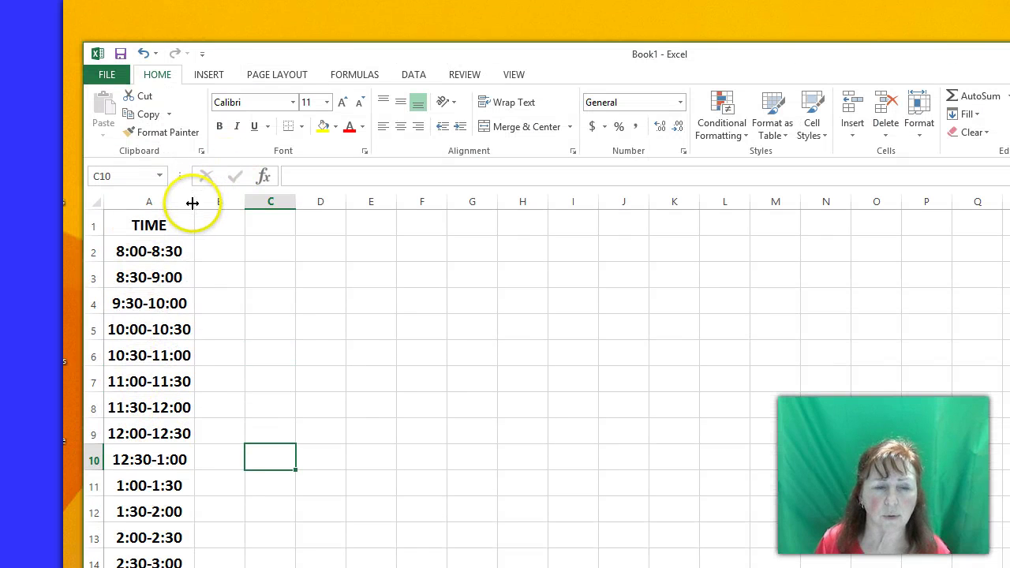
{"action": "left_click_drag", "start_coordinate": [192, 203], "coordinate": [198, 202]}
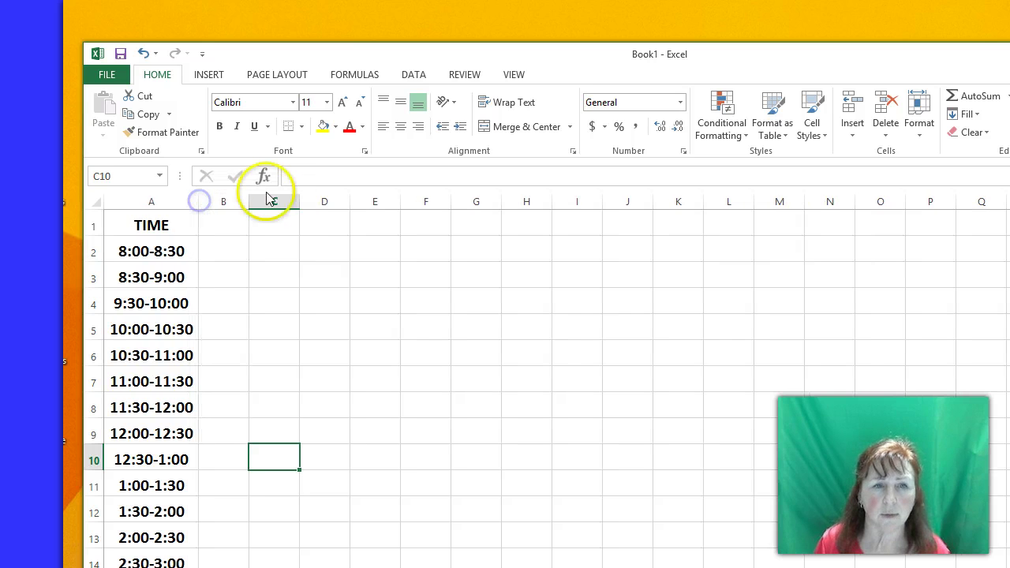